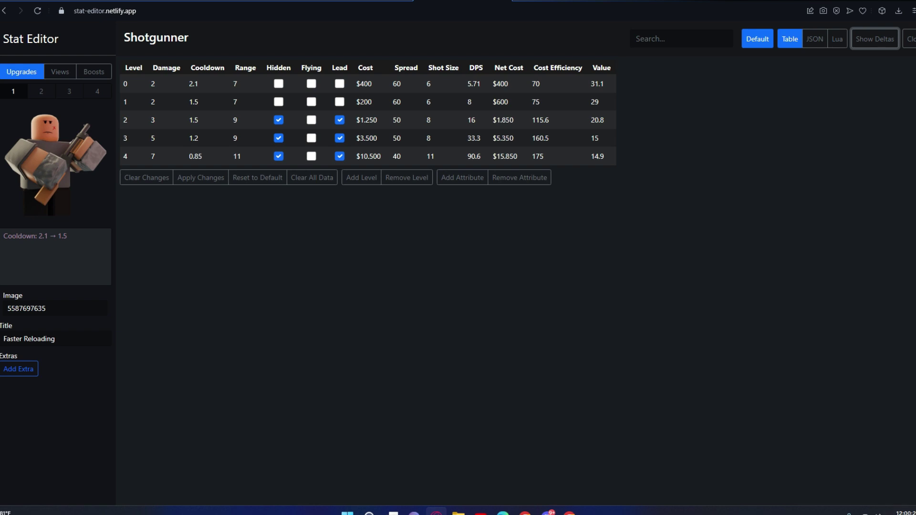
Pick Slasher from the tower dropdown to replace the Shotgunner stats
left_click(722, 32)
scroll(689, 67, "up", 5)
scroll(697, 129, "down", 1)
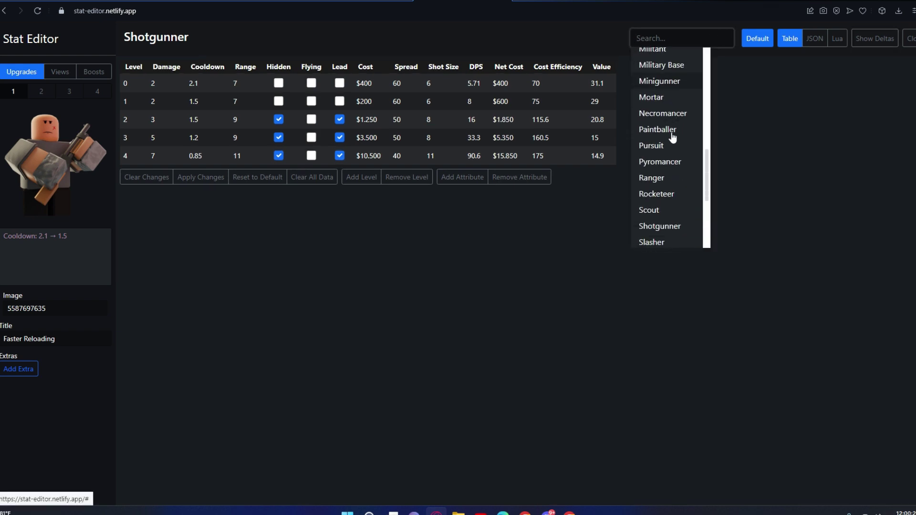
scroll(683, 158, "up", 3)
scroll(671, 185, "up", 5)
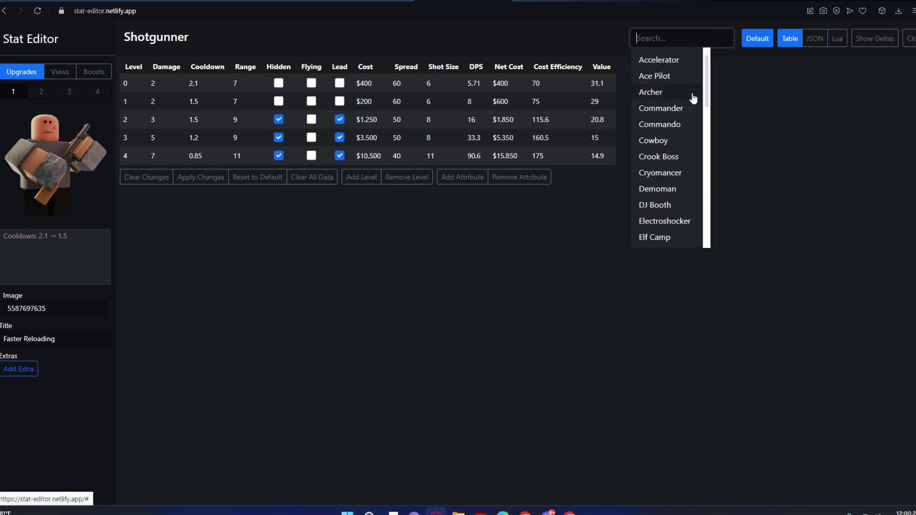
scroll(668, 102, "down", 10)
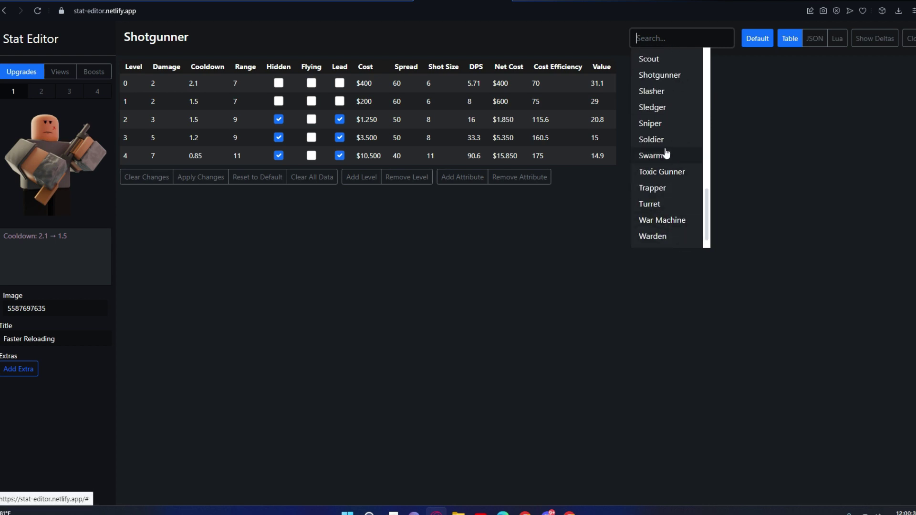
scroll(665, 151, "up", 3)
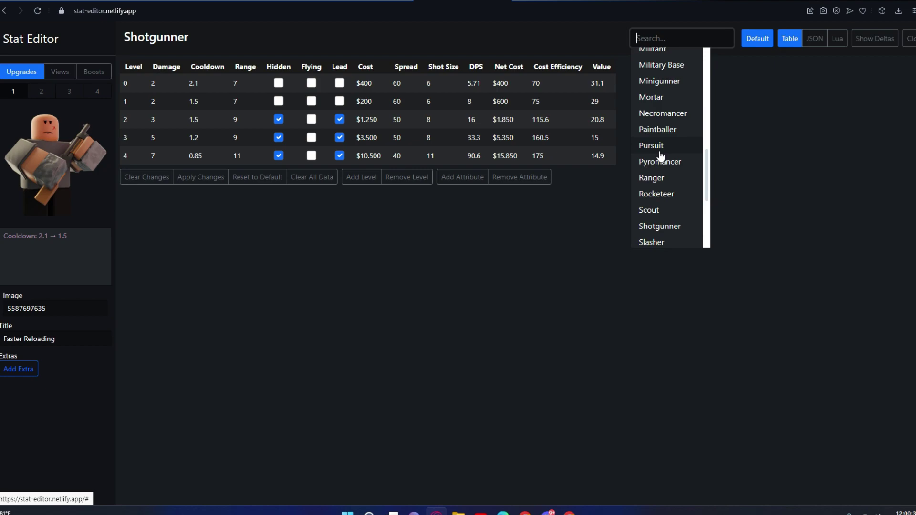
scroll(665, 197, "up", 2)
scroll(665, 197, "down", 5)
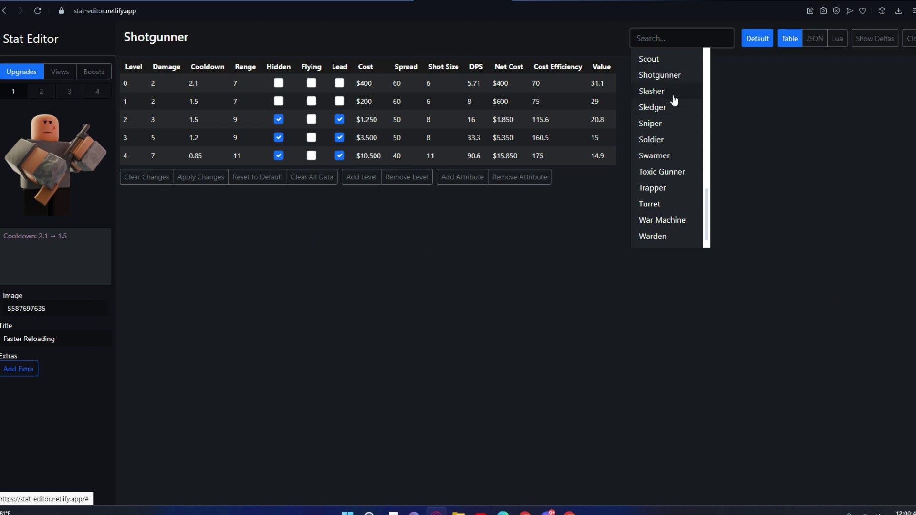
left_click(673, 92)
left_click(201, 178)
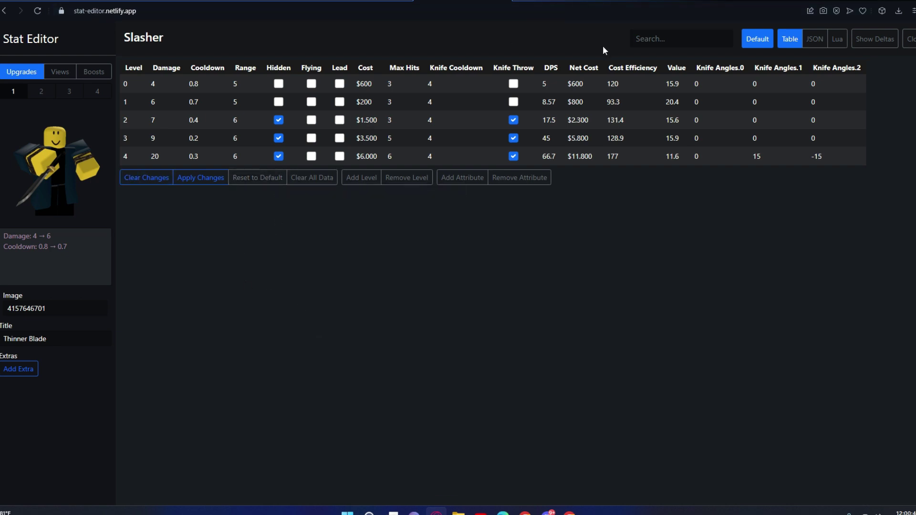
Discard the pending Slasher edits and set level 0 Damage to 4
left_click(647, 45)
left_click(227, 308)
left_click(146, 178)
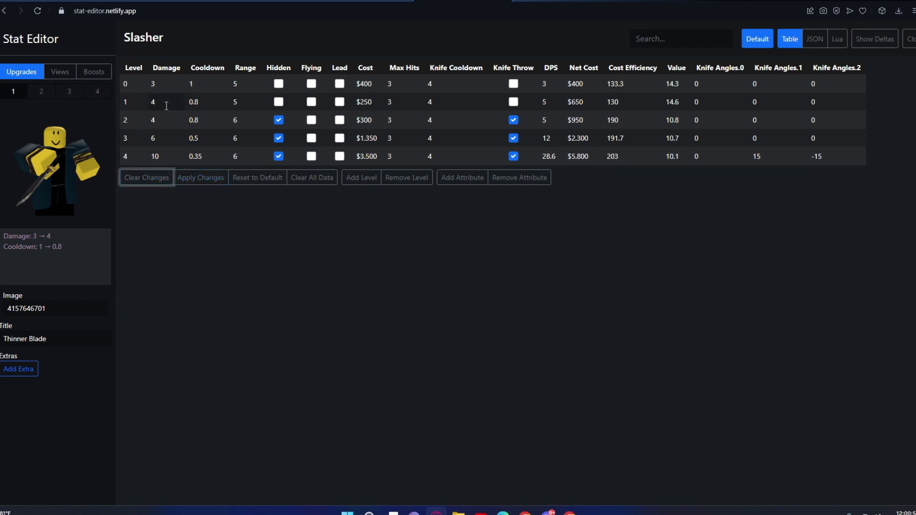
left_click(175, 88)
key("BackSpace")
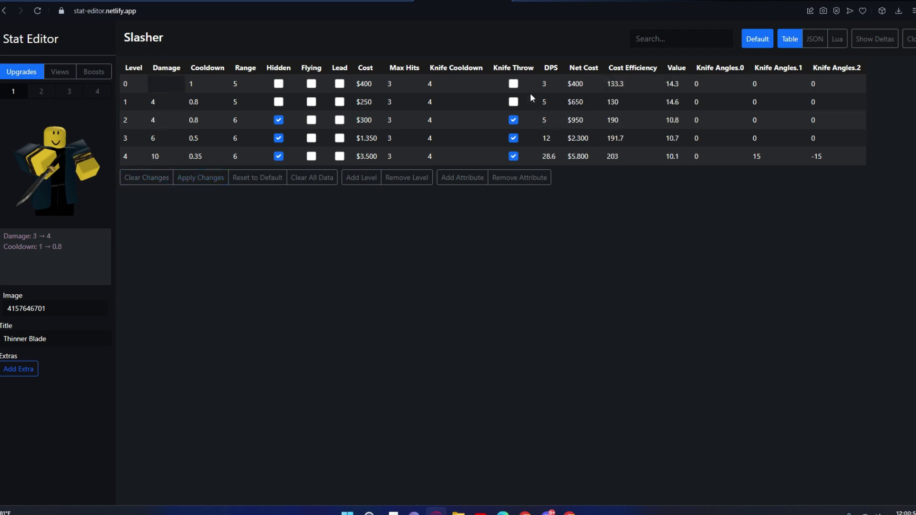
type("3")
key("BackSpace")
type("4")
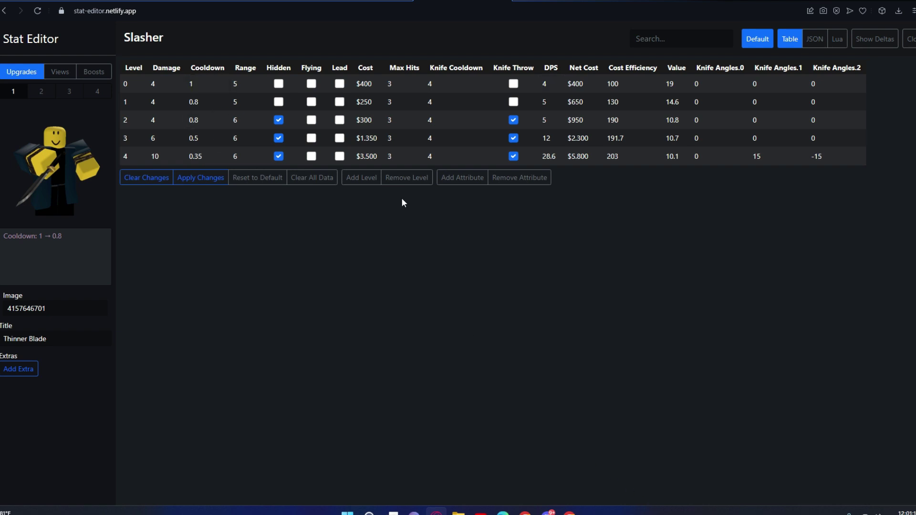
Change level 1 Cooldown from 0.8 to 1
left_click(205, 109)
type("0")
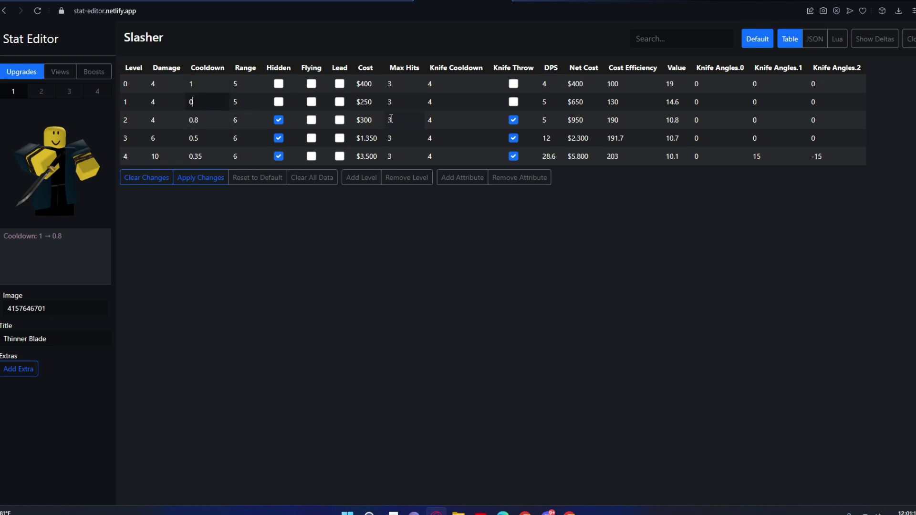
type(".08")
key("BackSpace")
key("BackSpace")
key("Escape")
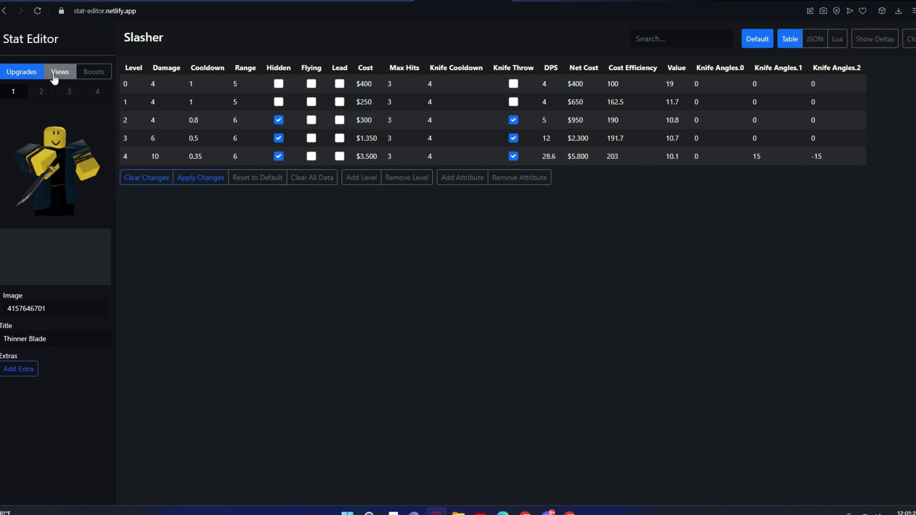
Browse the level 1–4 upgrade details, ending on Deadly Assassin
left_click(33, 95)
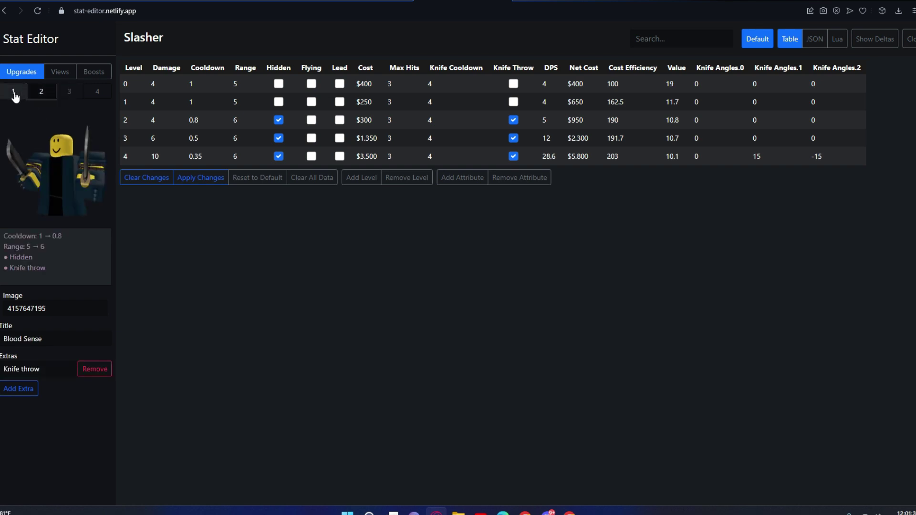
left_click(14, 95)
left_click(42, 91)
left_click(70, 92)
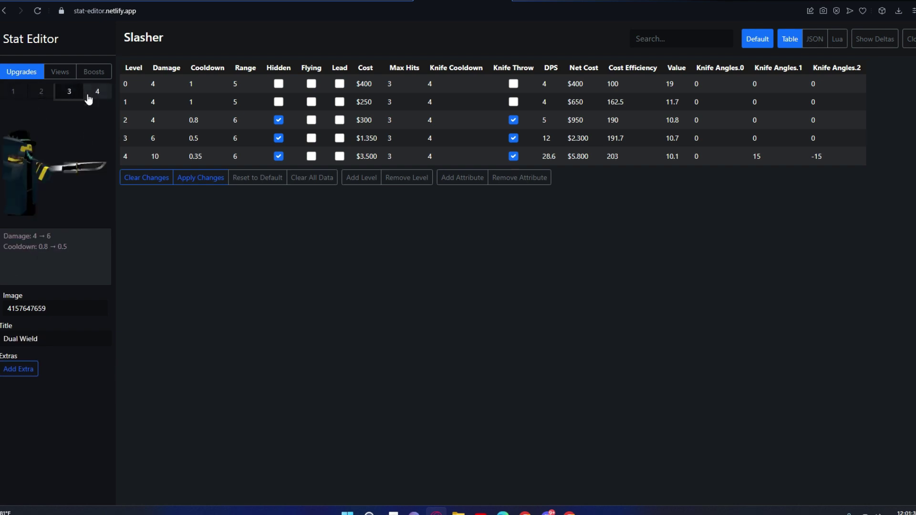
left_click(87, 96)
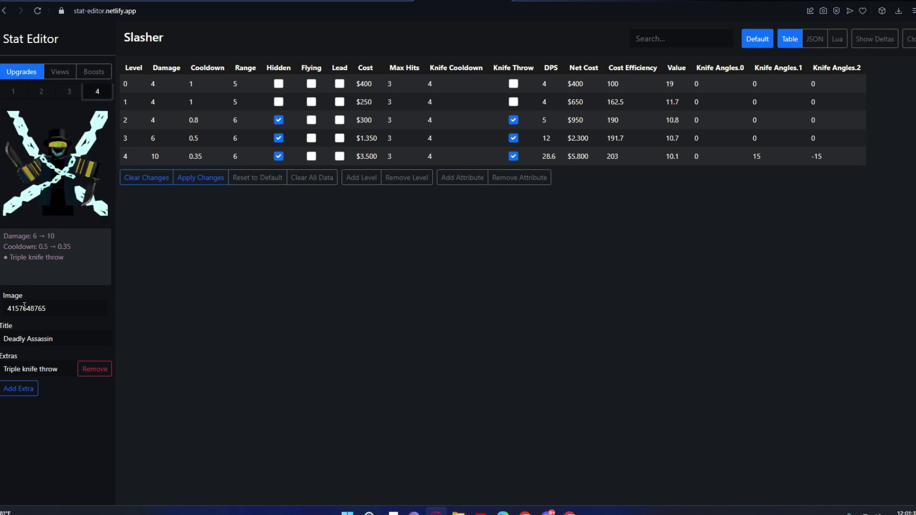
Glance at the column list, then clear changes and show the level 4 upgrade again
left_click(59, 72)
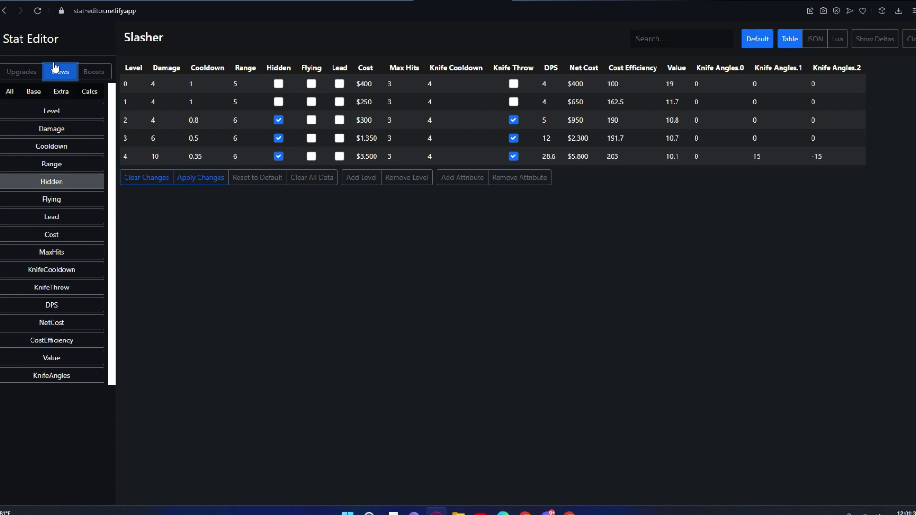
left_click(37, 75)
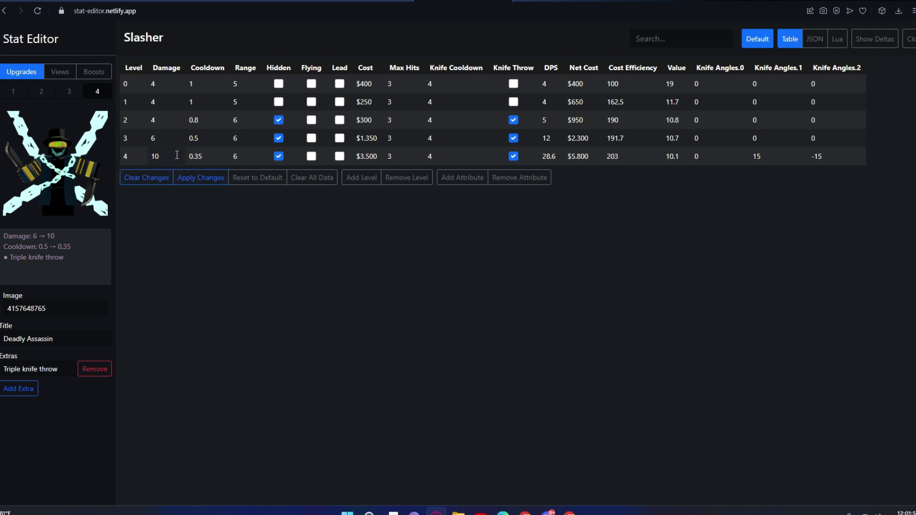
left_click(146, 182)
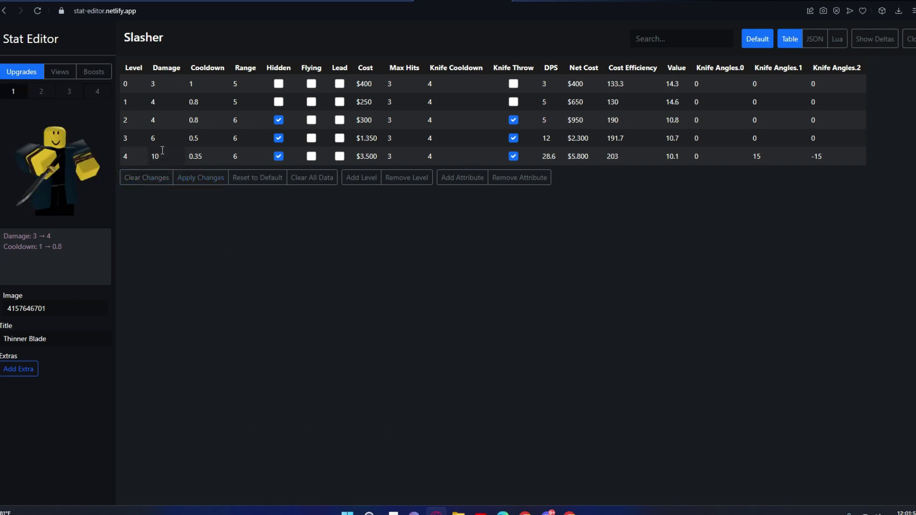
left_click(97, 93)
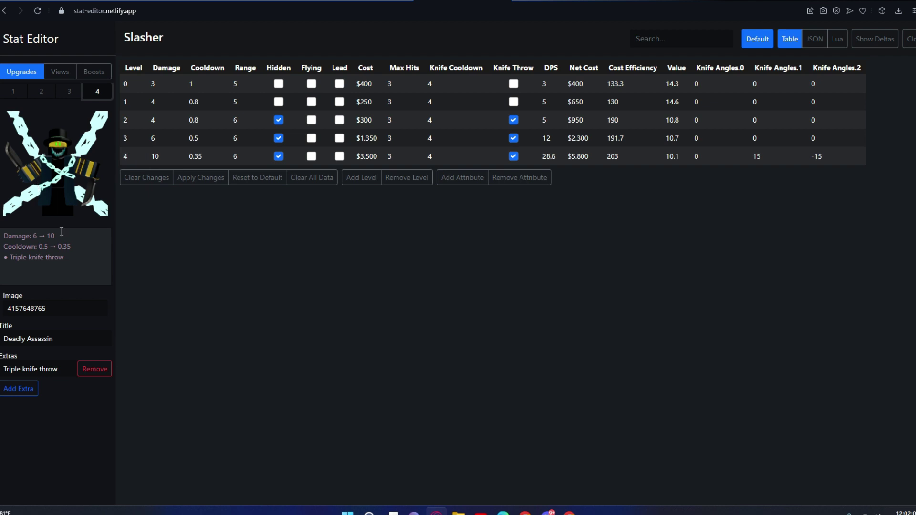
Set level 4 Damage to 20
left_click(21, 232)
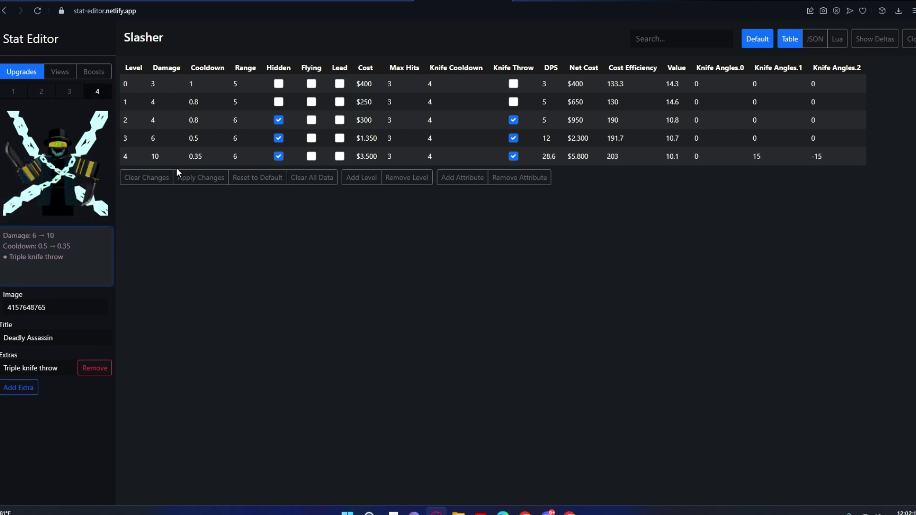
left_click(160, 156)
type("20")
key("Return")
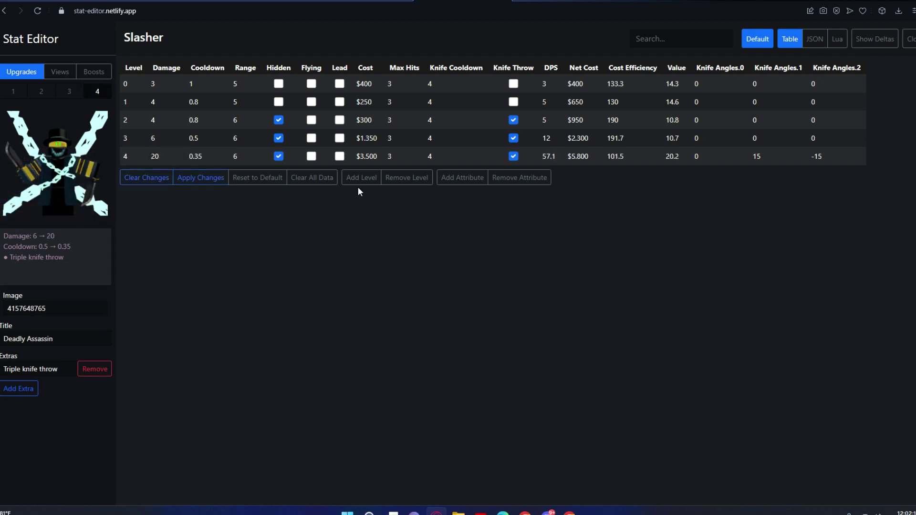
Keep level 4 Cooldown at 0.35
left_click(73, 236)
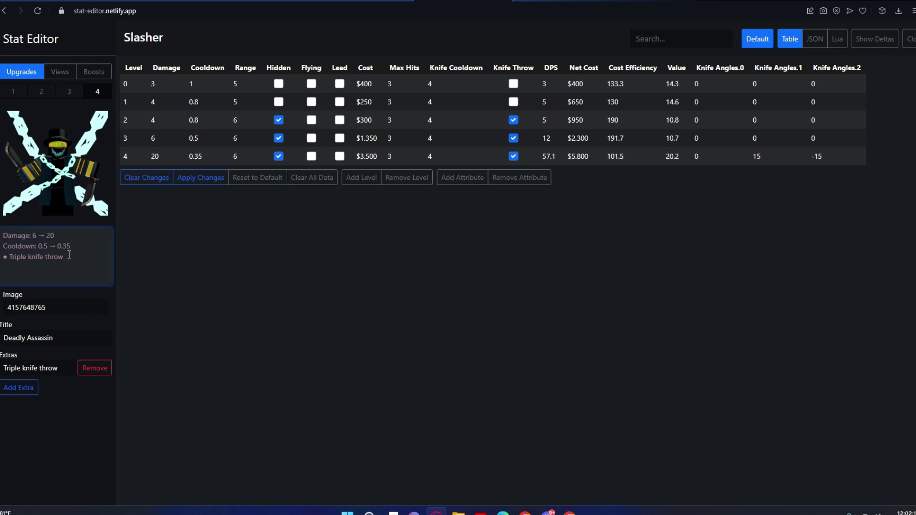
left_click(217, 157)
type("4")
key("Return")
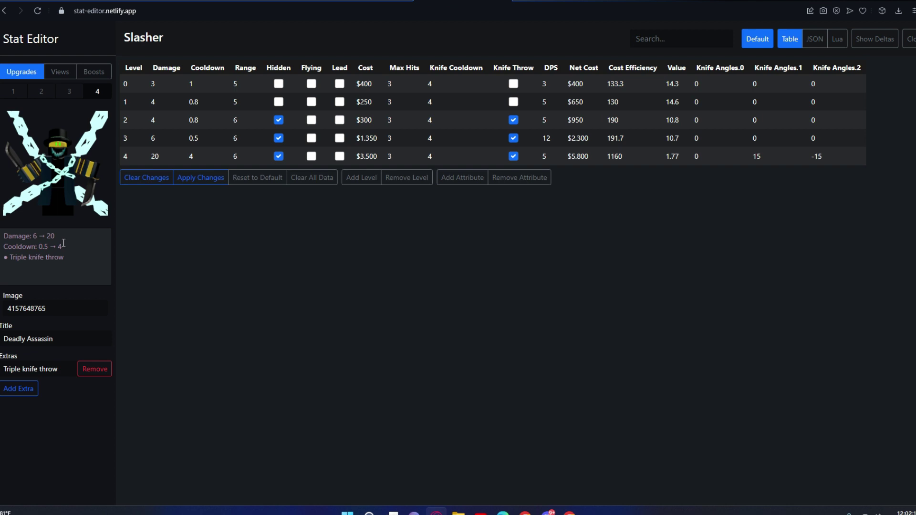
left_click(221, 158)
type("0.3")
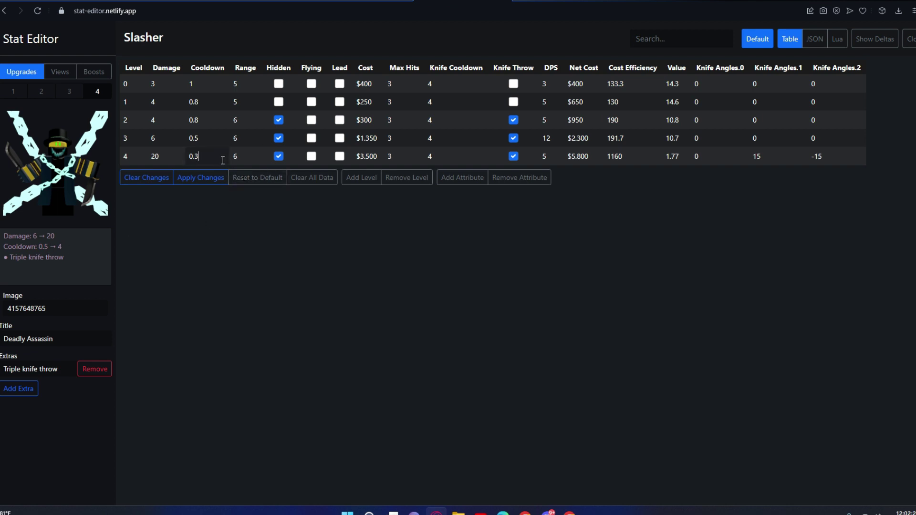
type("5")
key("Return")
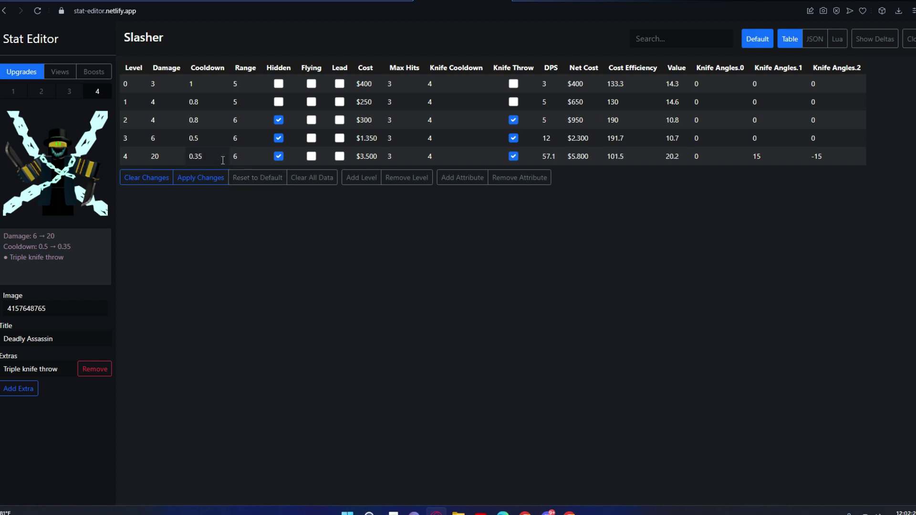
Add a 'reeally cool armor' extra below Triple knife throw on Deadly Assassin
left_click(35, 370)
key("ctrl+a")
key("BackSpace")
key("ctrl+z")
left_click(32, 397)
left_click(48, 389)
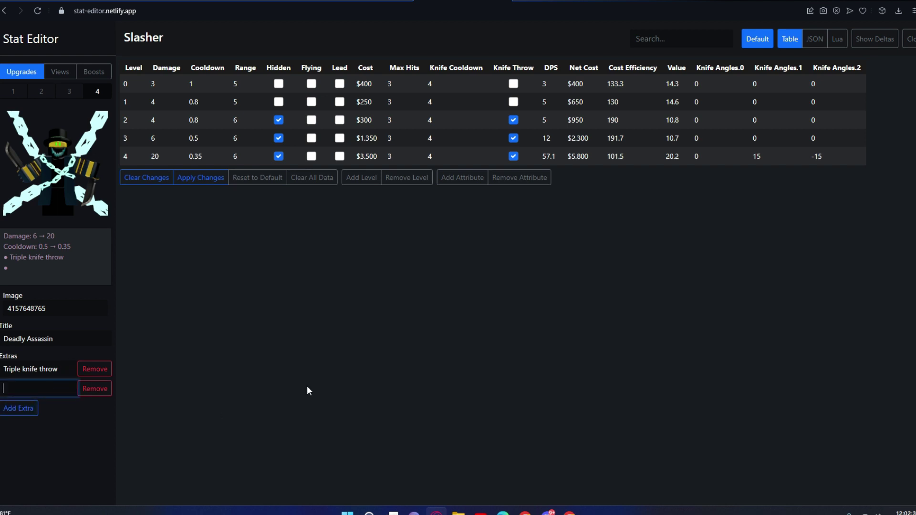
type("reeally cool armor")
key("BackSpace")
key("BackSpace")
type("or")
left_click(304, 381)
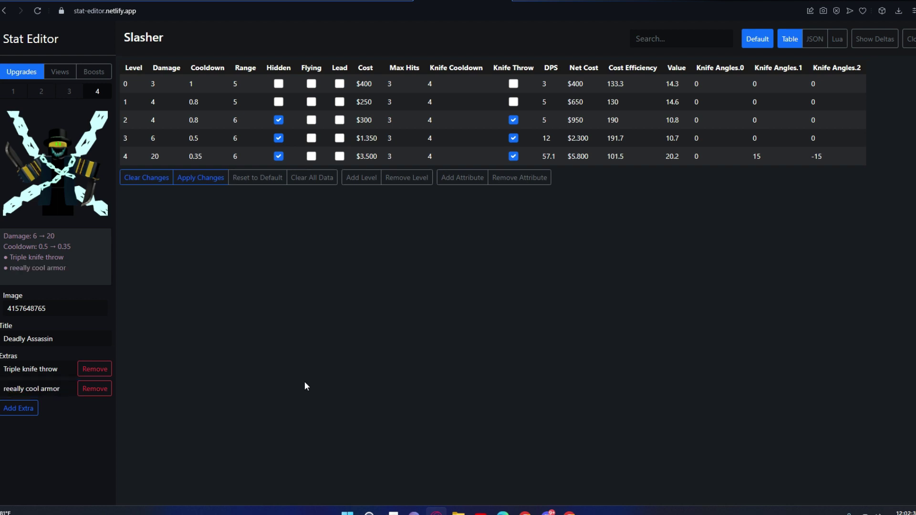
Clear the text of the 'reeally cool armor' extra
left_click(48, 264)
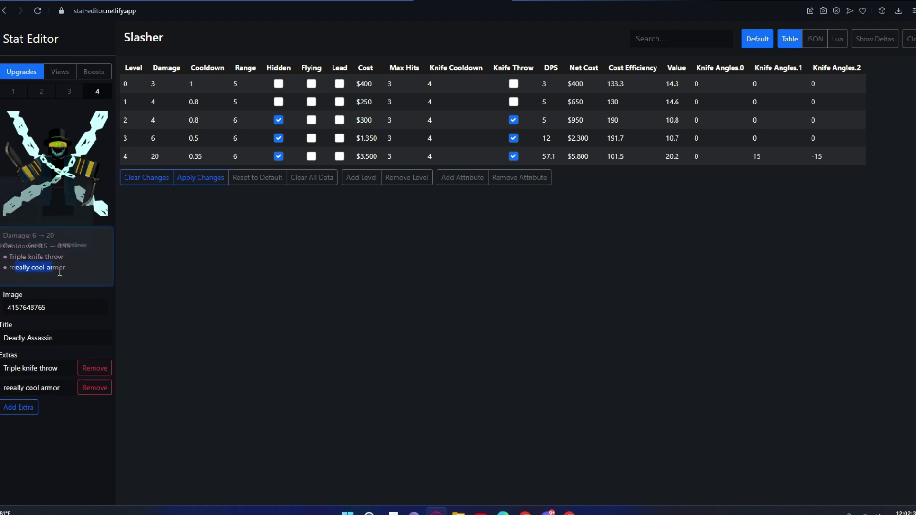
left_click(68, 387)
key("ctrl+a")
key("BackSpace")
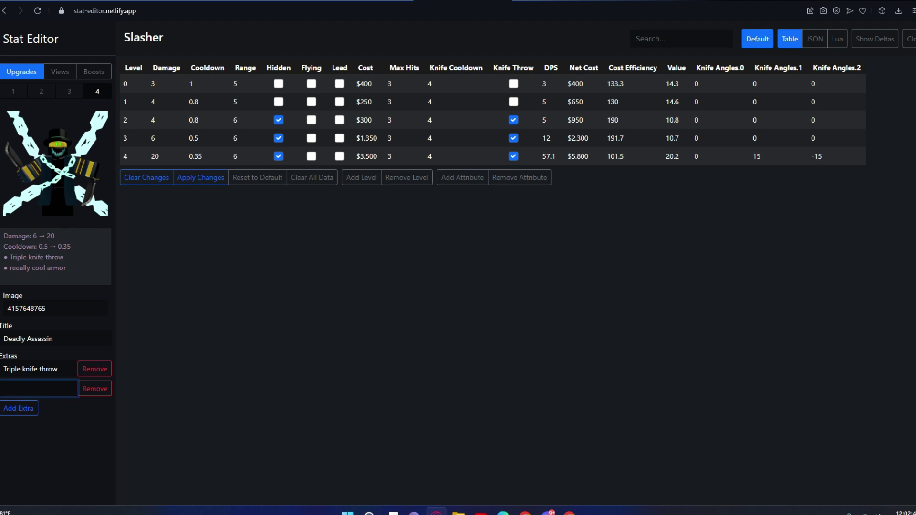
left_click(213, 401)
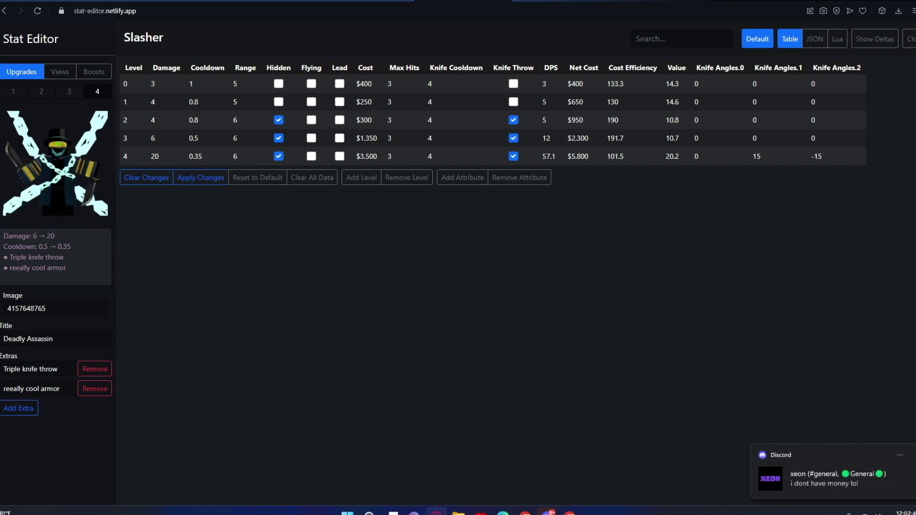
Flip through the level 1, 2 and 4 upgrade details, ending on level 2
left_click(23, 93)
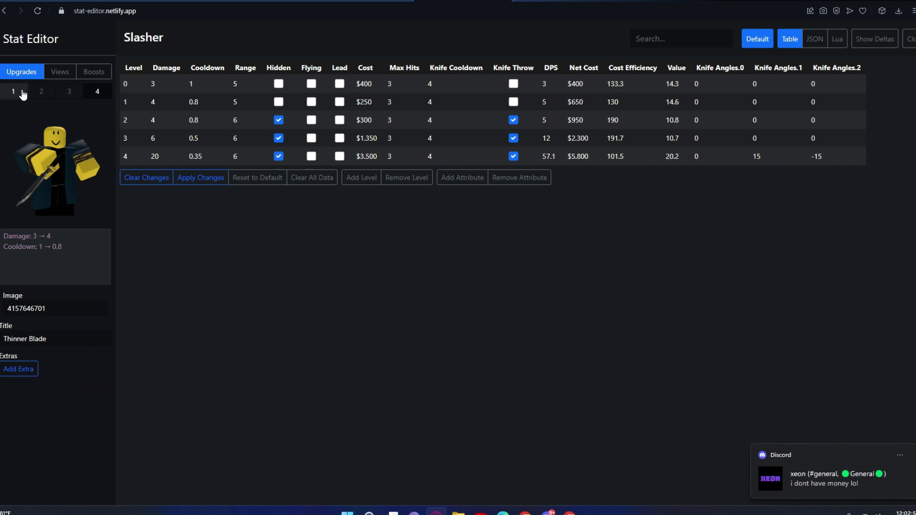
left_click(41, 92)
left_click(97, 91)
left_click(13, 91)
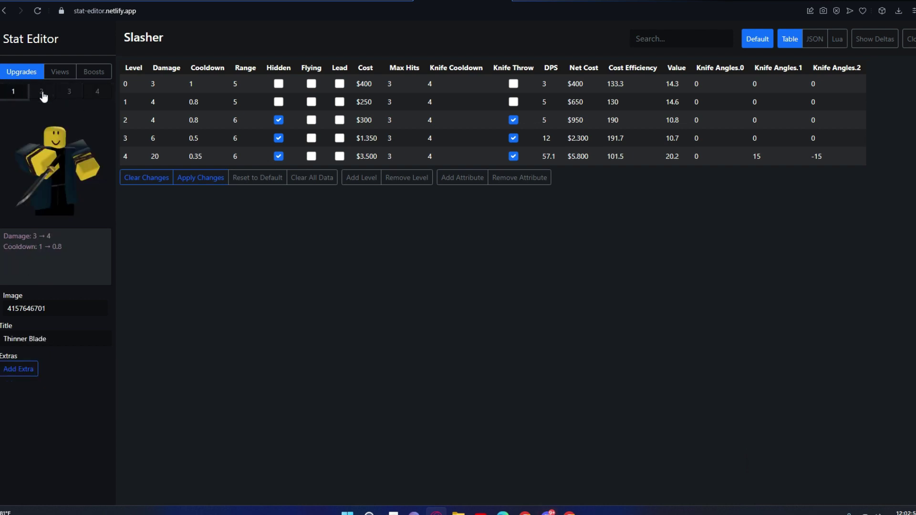
left_click(41, 91)
left_click(97, 92)
left_click(41, 91)
left_click(28, 89)
left_click(41, 91)
Try toggling Base, Extra and Calcs column visibility, ending with all columns shown
left_click(60, 71)
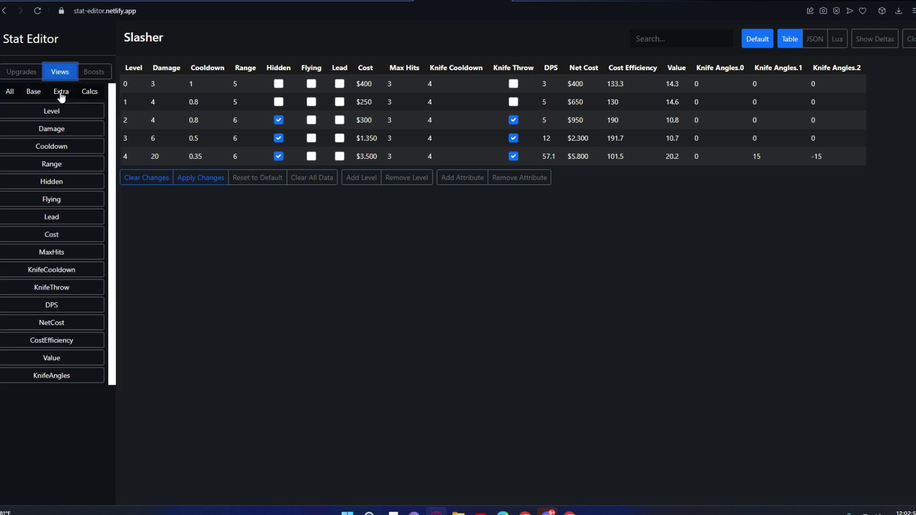
left_click(34, 91)
left_click(61, 91)
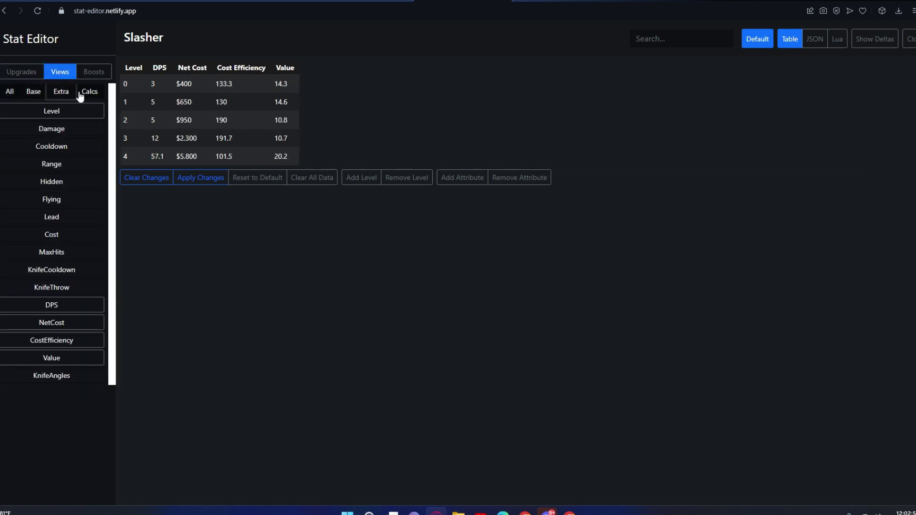
left_click(80, 93)
left_click(60, 92)
right_click(53, 91)
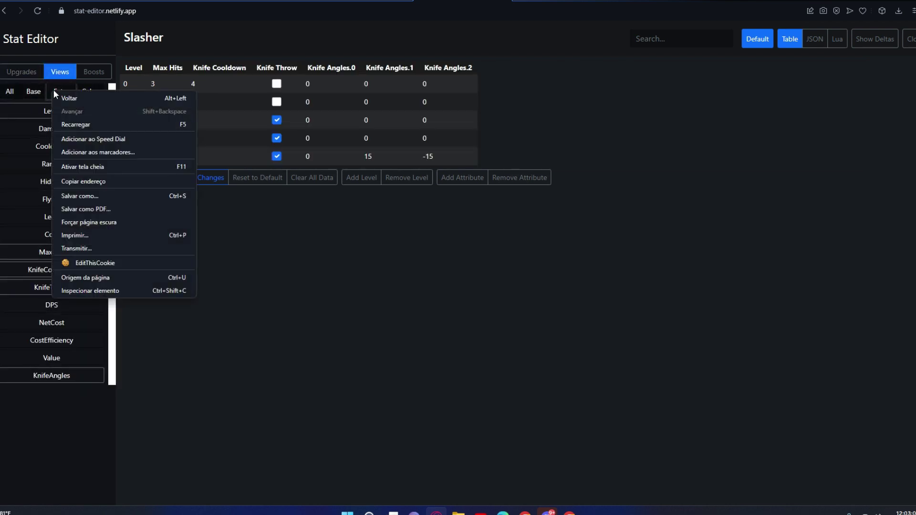
left_click(40, 91)
left_click(60, 91)
left_click(26, 93)
left_click(10, 91)
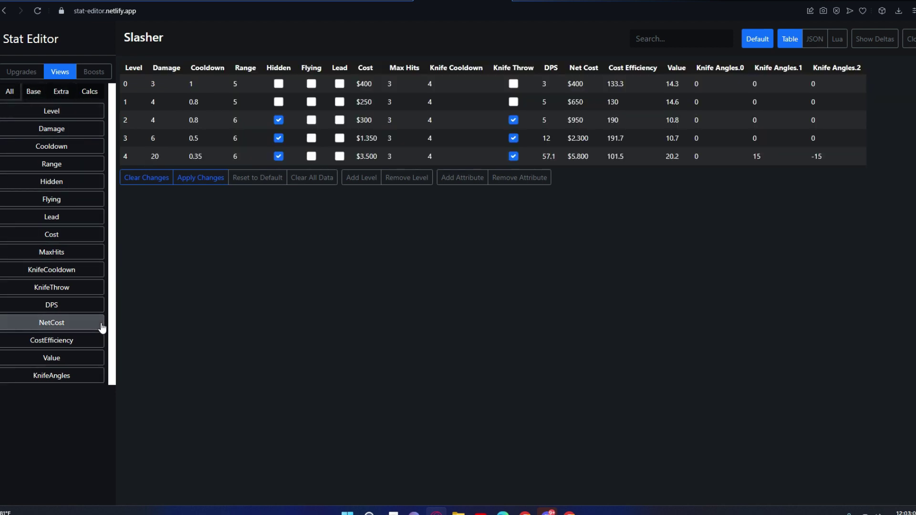
Hide the DPS, Net Cost, Cost Efficiency and Value columns, keeping base and extra stats
left_click(47, 96)
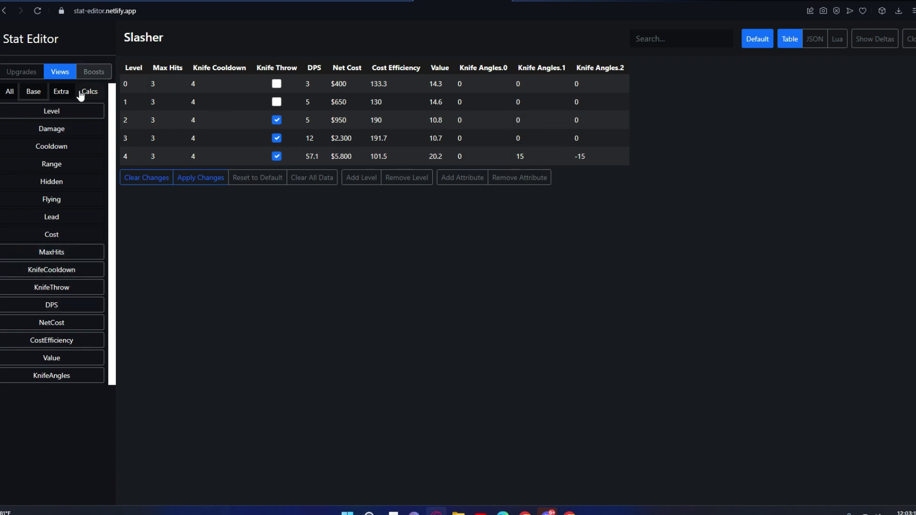
left_click(60, 92)
left_click(32, 92)
left_click(61, 92)
left_click(90, 91)
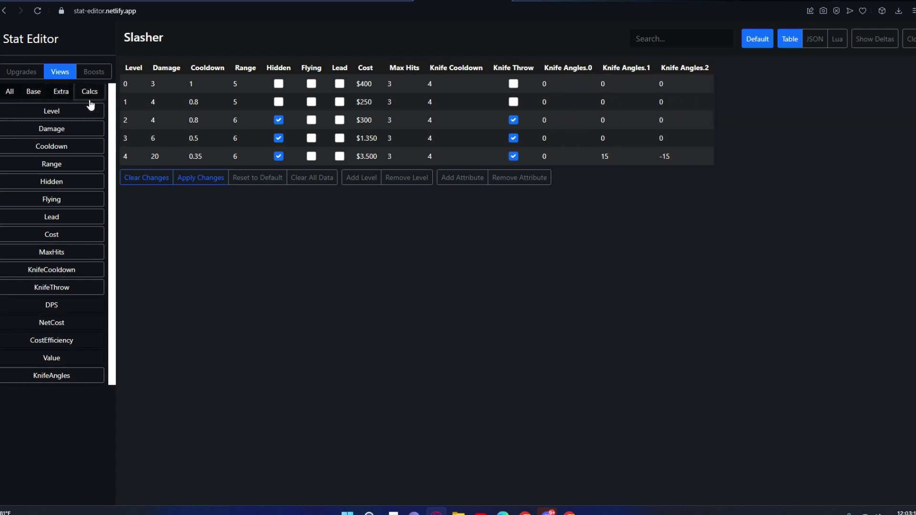
Show all columns again and look through the Tower and Unit boost fields
left_click(9, 91)
left_click(93, 71)
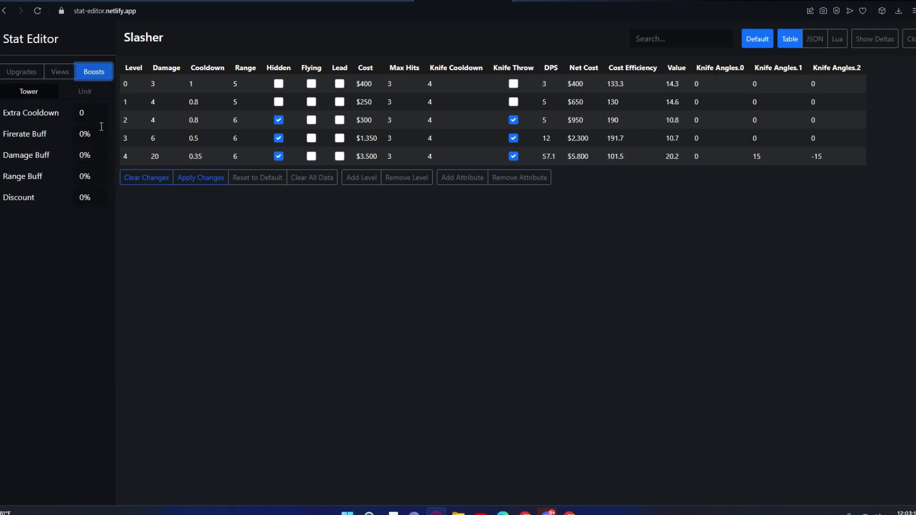
left_click(83, 92)
left_click(28, 96)
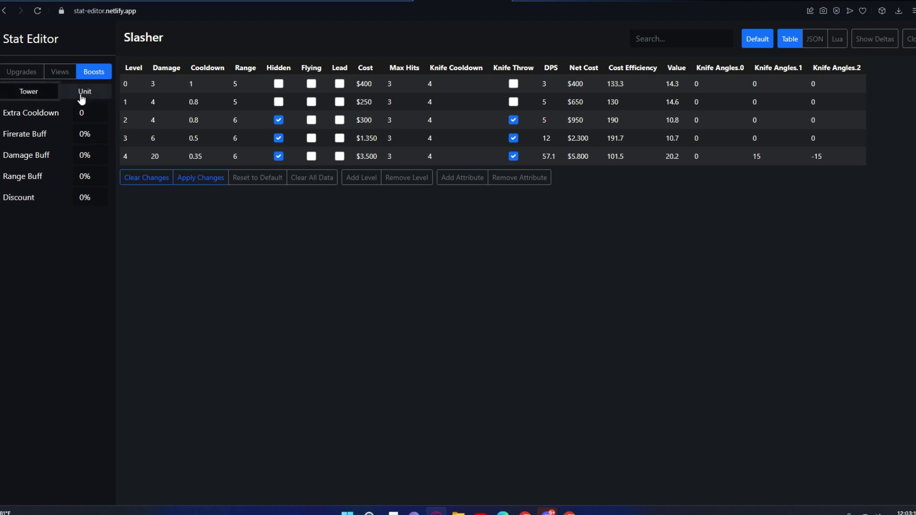
left_click(82, 92)
left_click(44, 93)
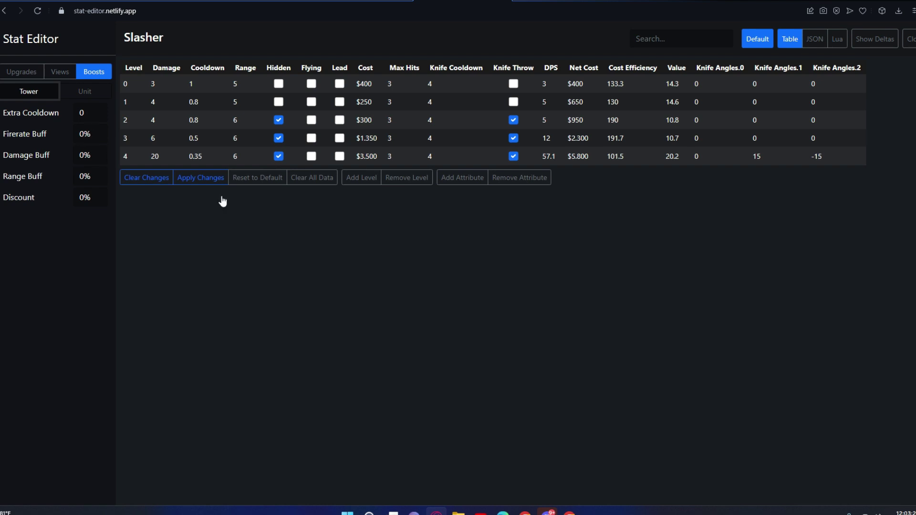
Return to the upgrade details and discard edits, restoring level 4 Damage to 10
left_click(430, 299)
left_click(37, 75)
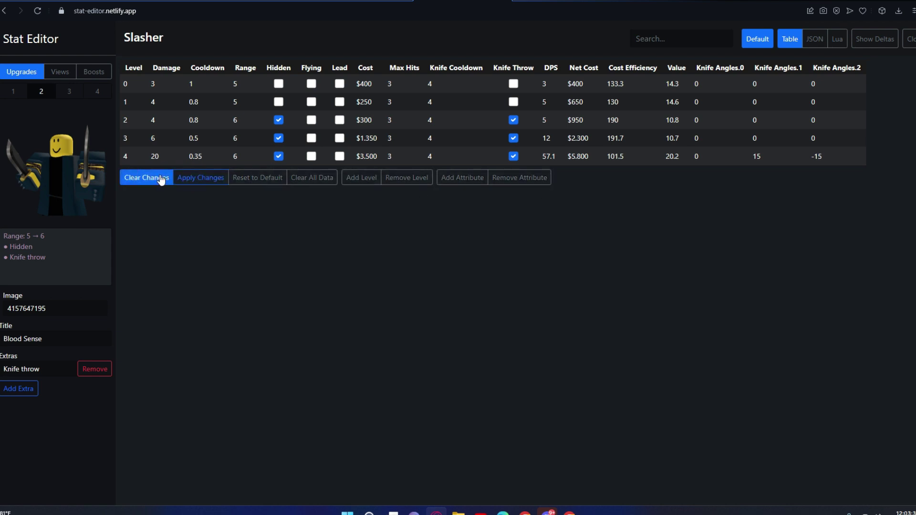
left_click(143, 179)
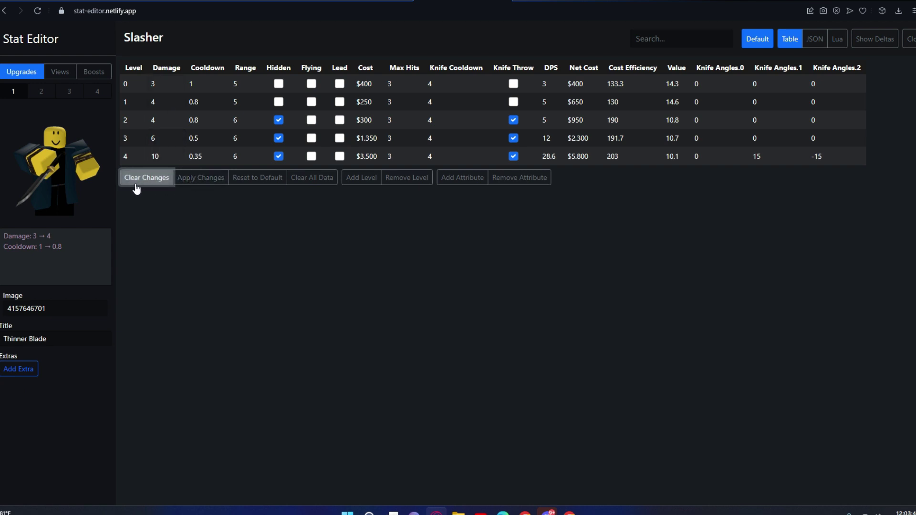
Set level 4 Damage to 999 and apply the change
left_click(174, 141)
key("BackSpace")
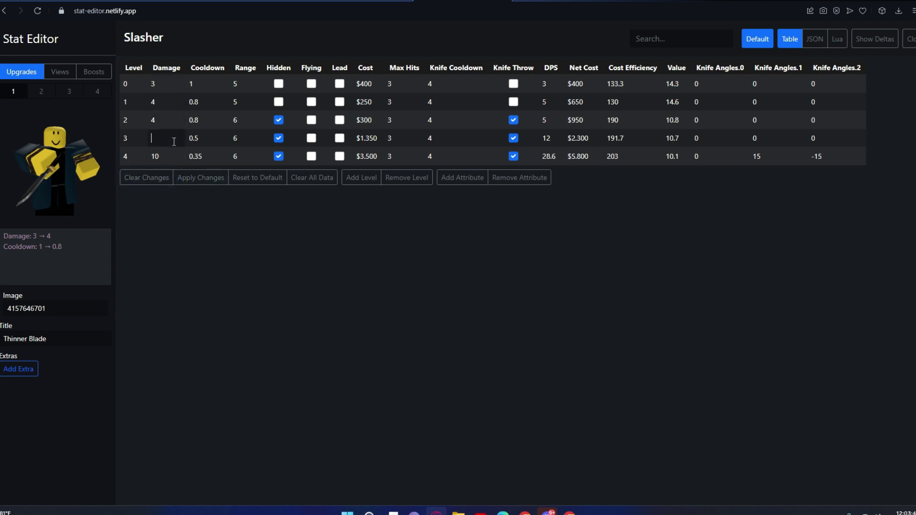
left_click(180, 156)
type("999")
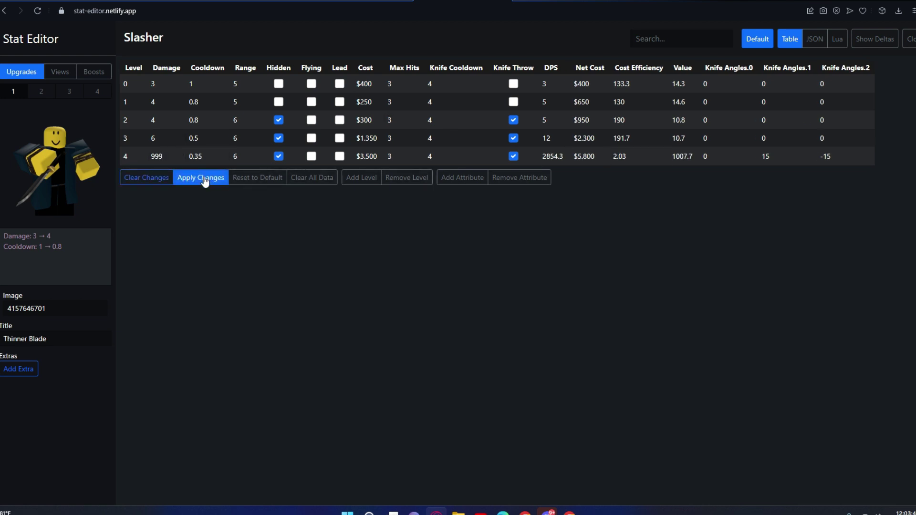
left_click(205, 181)
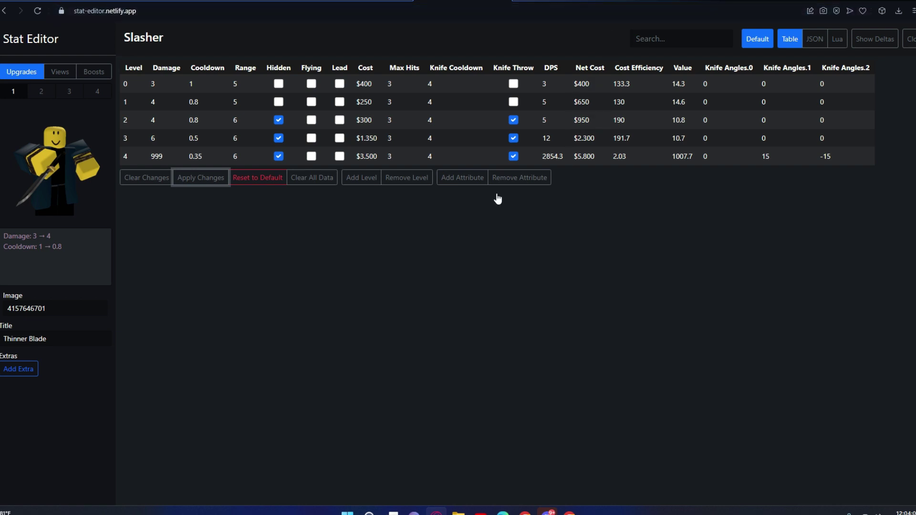
Try level 3 Cooldown at 3, then discard that trial edit
right_click(157, 180)
left_click(141, 304)
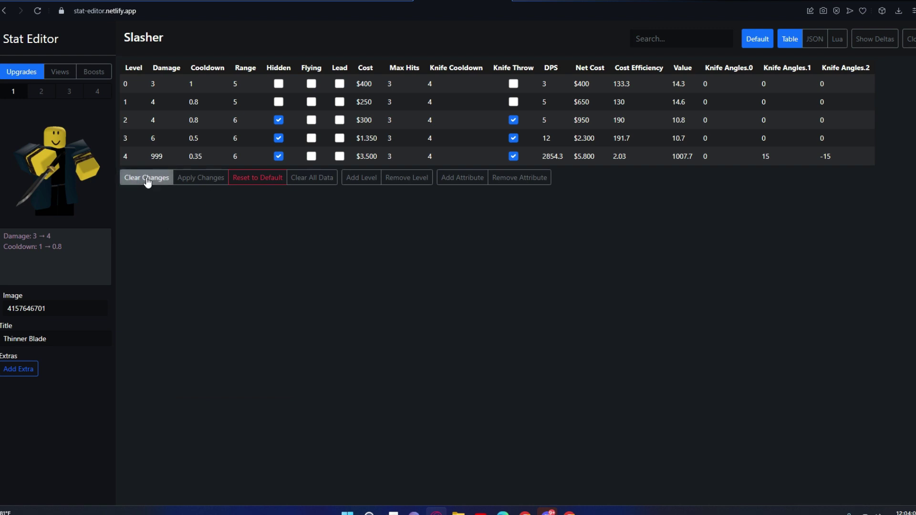
left_click(197, 141)
type("3")
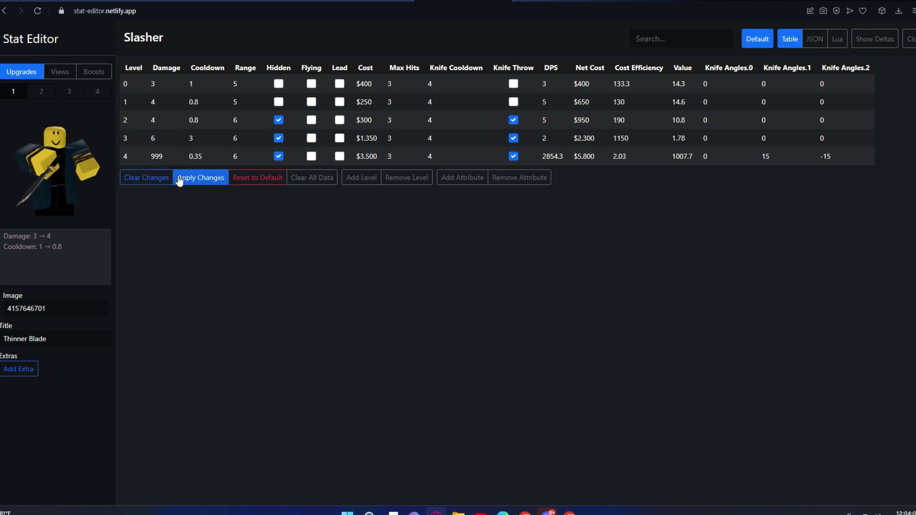
left_click(153, 179)
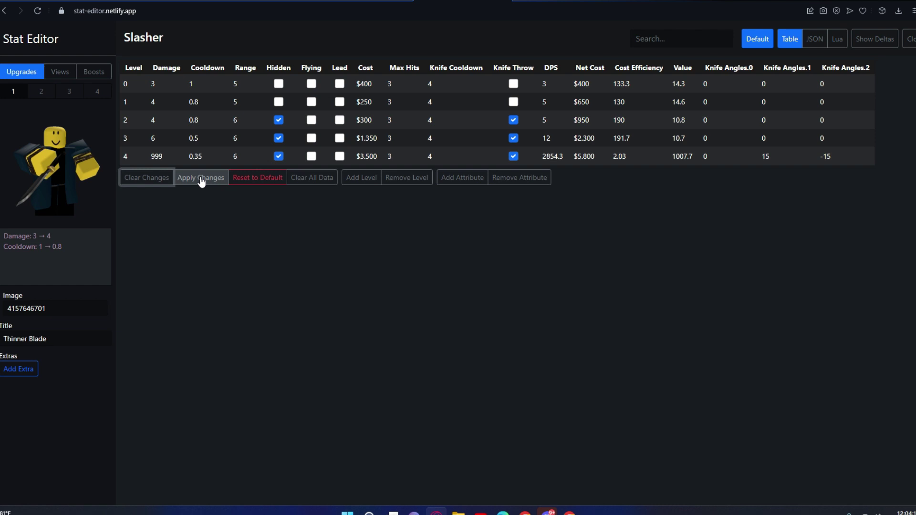
Reset Slasher to default stats and load the War Machine tower
left_click(241, 189)
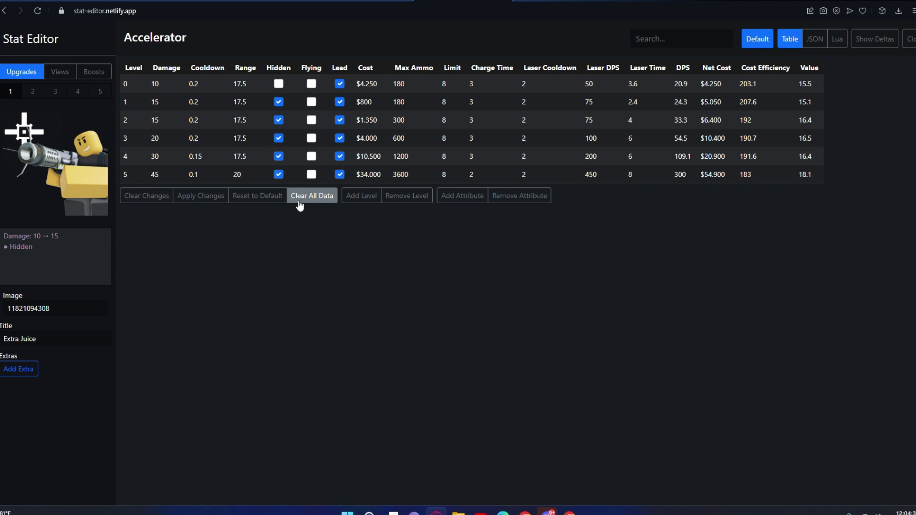
left_click(642, 41)
scroll(653, 157, "down", 2)
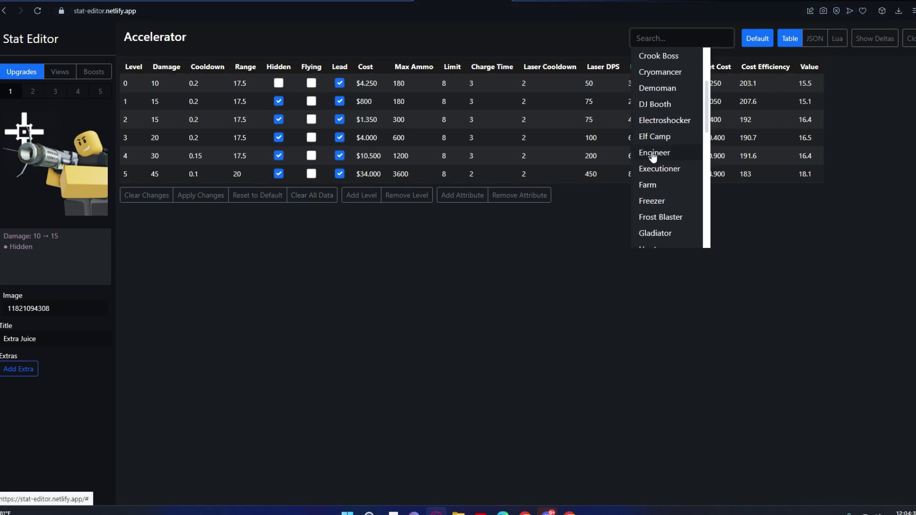
scroll(653, 157, "down", 7)
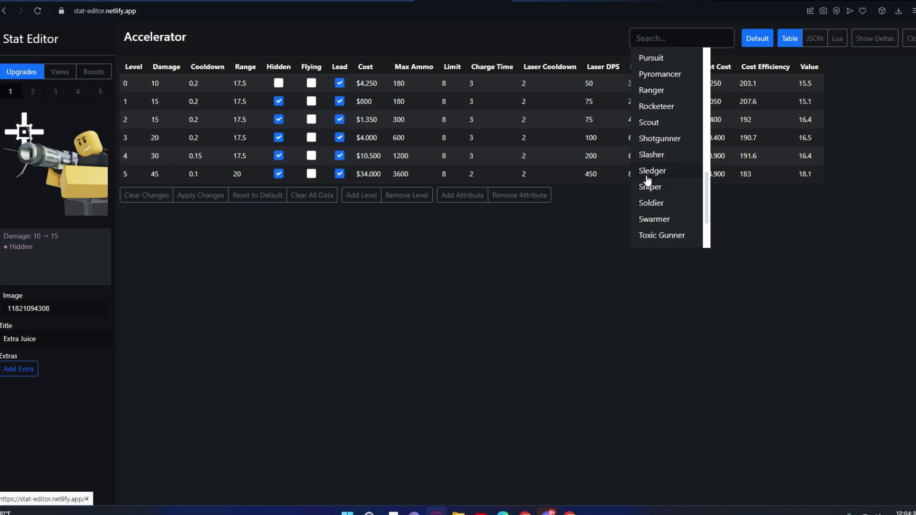
scroll(648, 180, "down", 2)
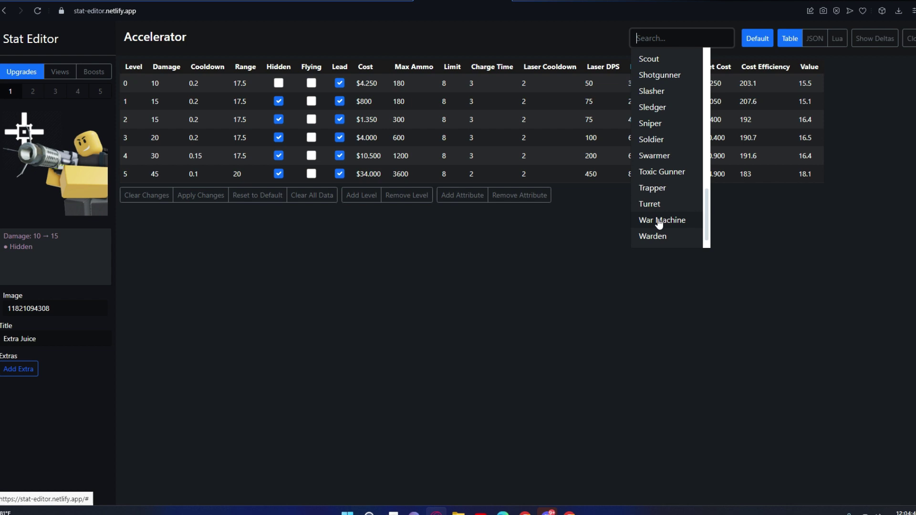
left_click(661, 220)
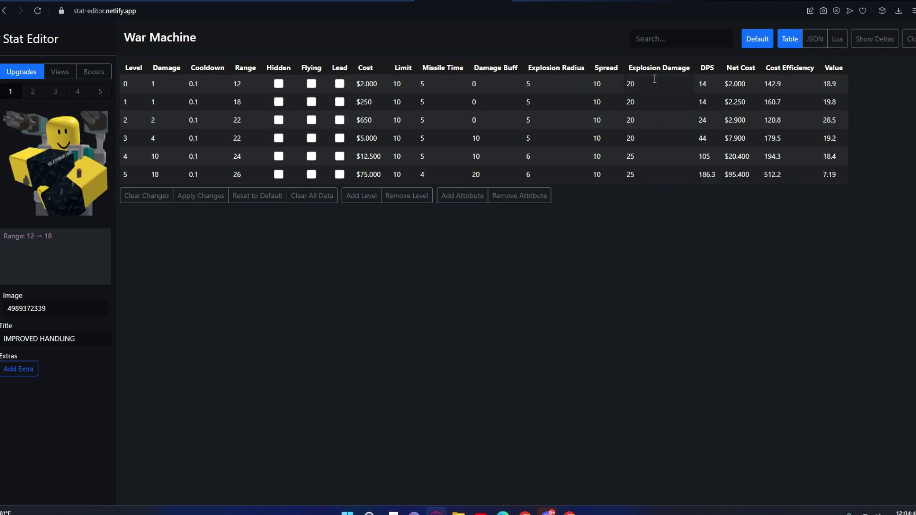
Load the Mecha Base tower's stats
left_click(653, 40)
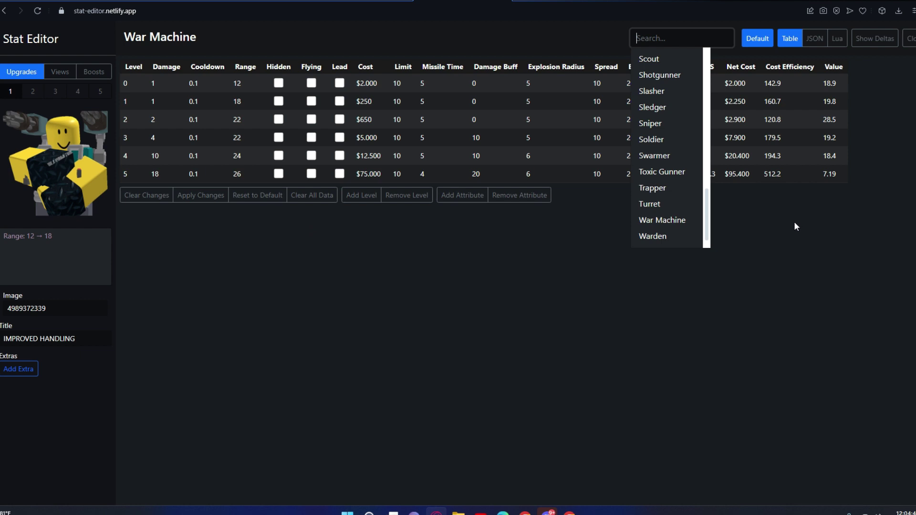
scroll(686, 159, "up", 3)
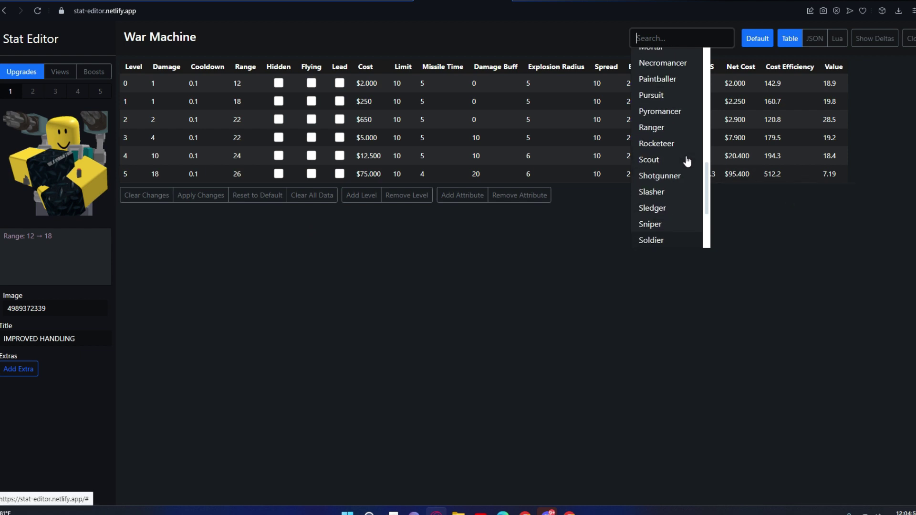
scroll(682, 120, "down", 3)
scroll(649, 229, "up", 3)
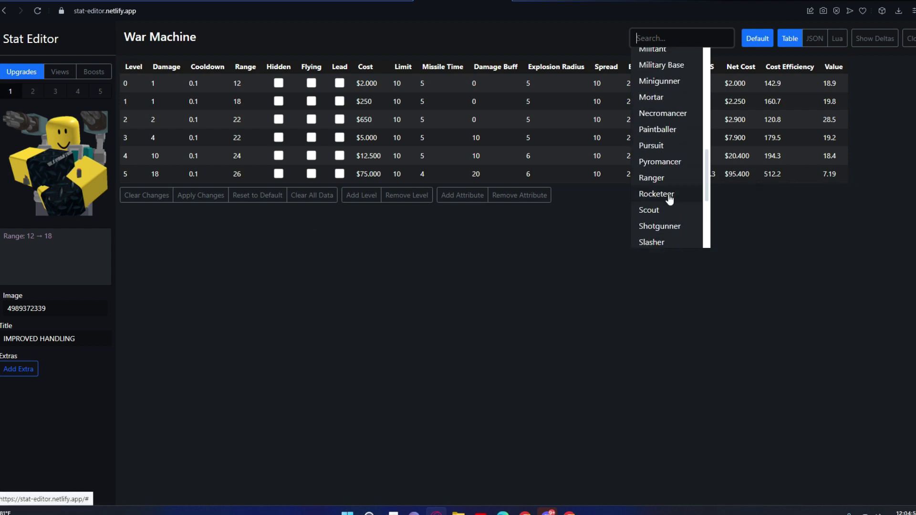
scroll(672, 71, "up", 2)
left_click(671, 71)
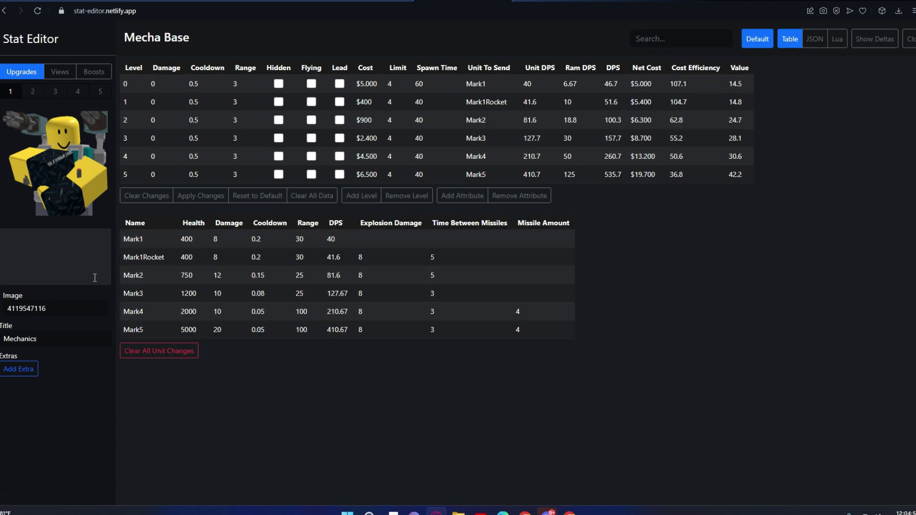
Switch to the Shotgunner tower's stat table
left_click(657, 42)
scroll(672, 115, "up", 3)
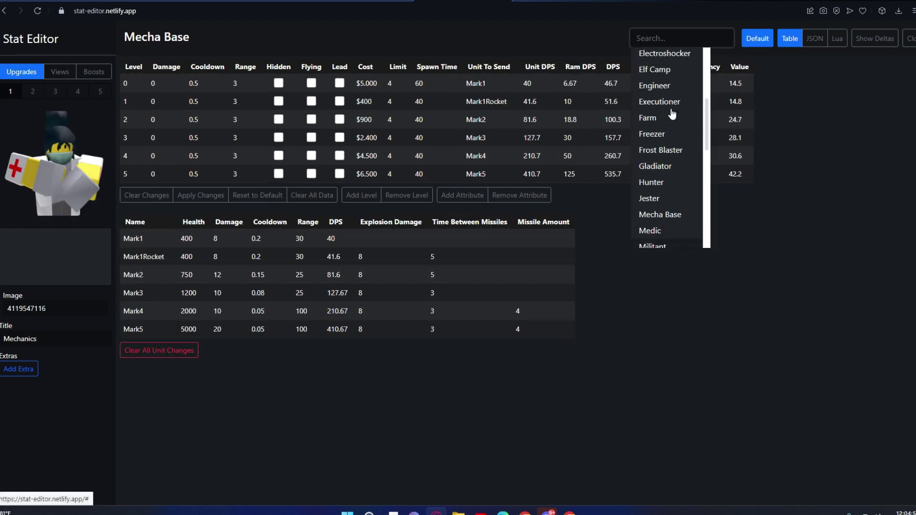
scroll(658, 123, "down", 5)
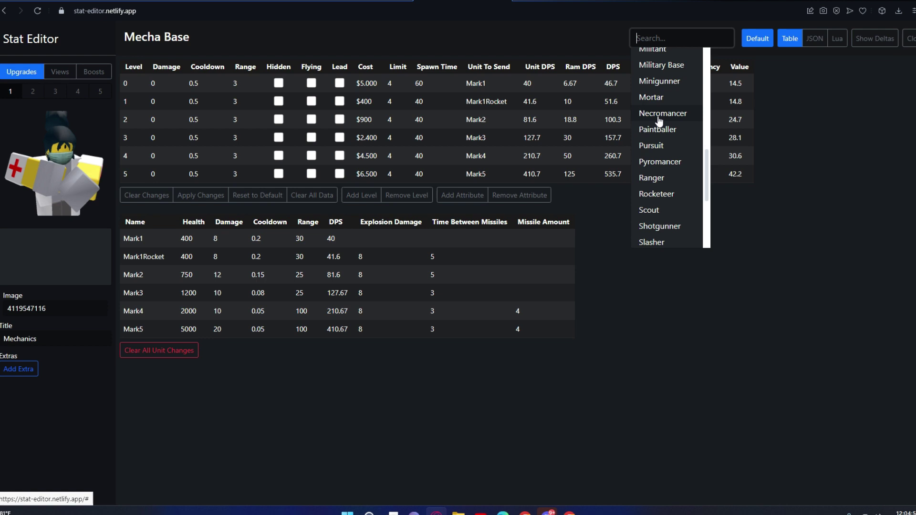
left_click(663, 176)
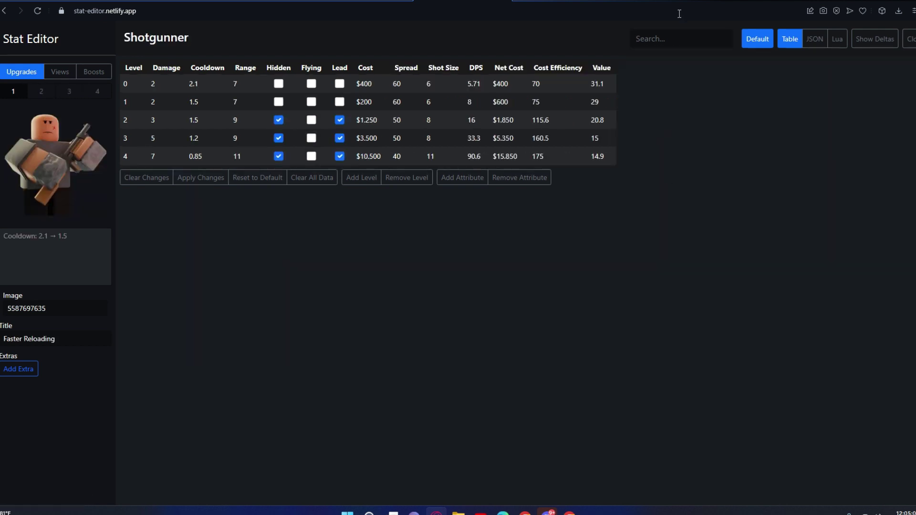
left_click(683, 38)
scroll(663, 213, "down", 2)
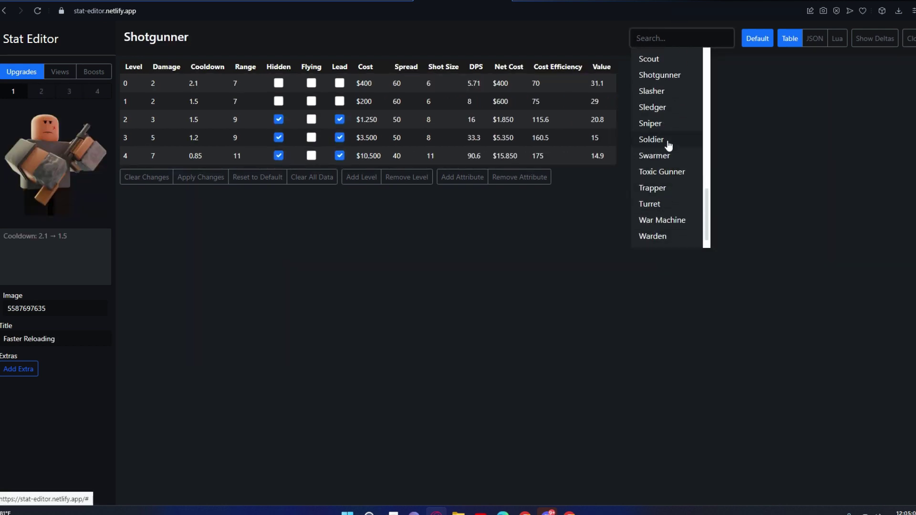
Load Slasher and add a level 5 row with Damage 999
left_click(666, 90)
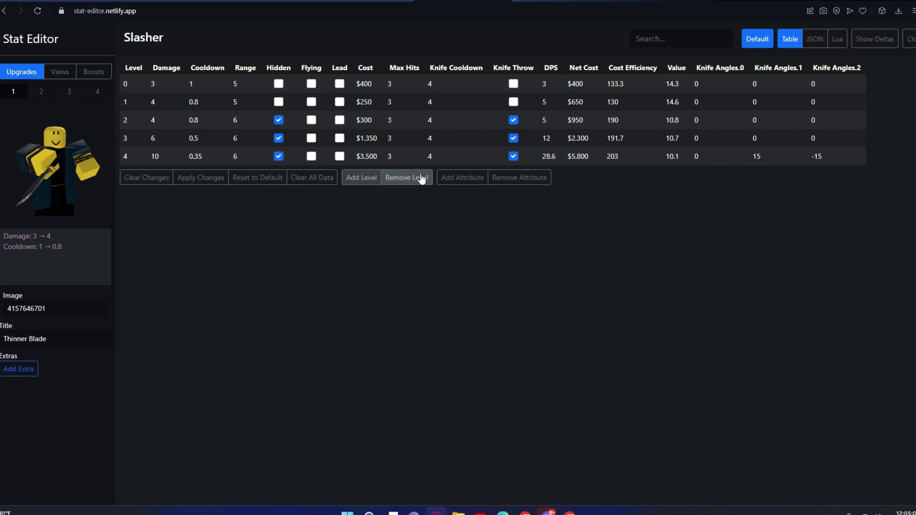
left_click(353, 178)
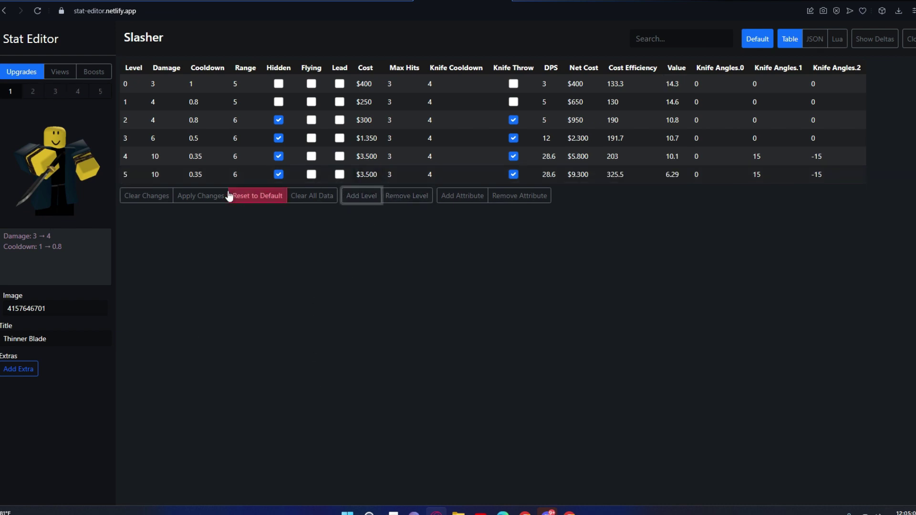
left_click(175, 181)
type("999")
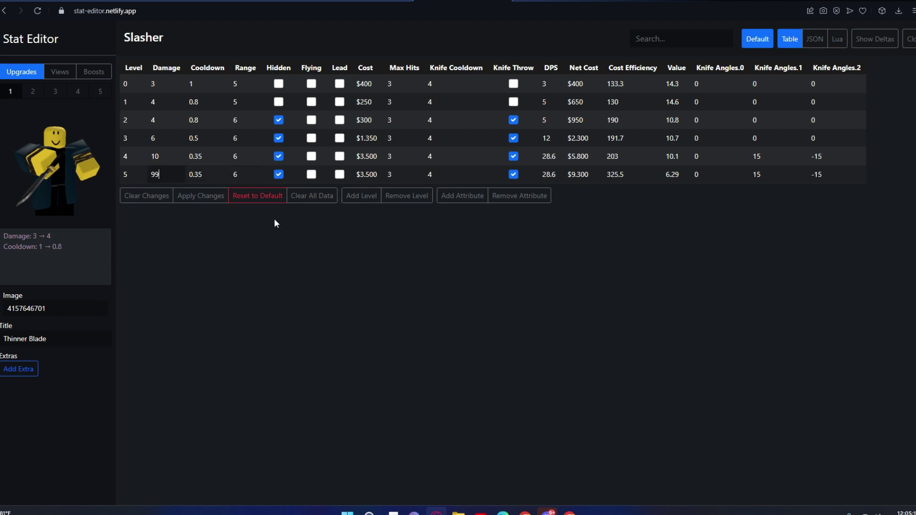
key("Return")
Remove the extra level and discard the 999 damage change
left_click(418, 197)
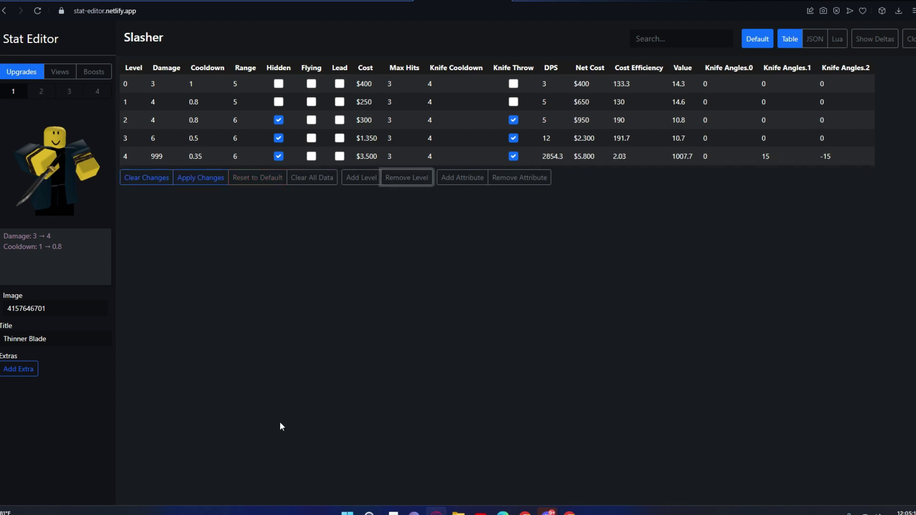
left_click(164, 179)
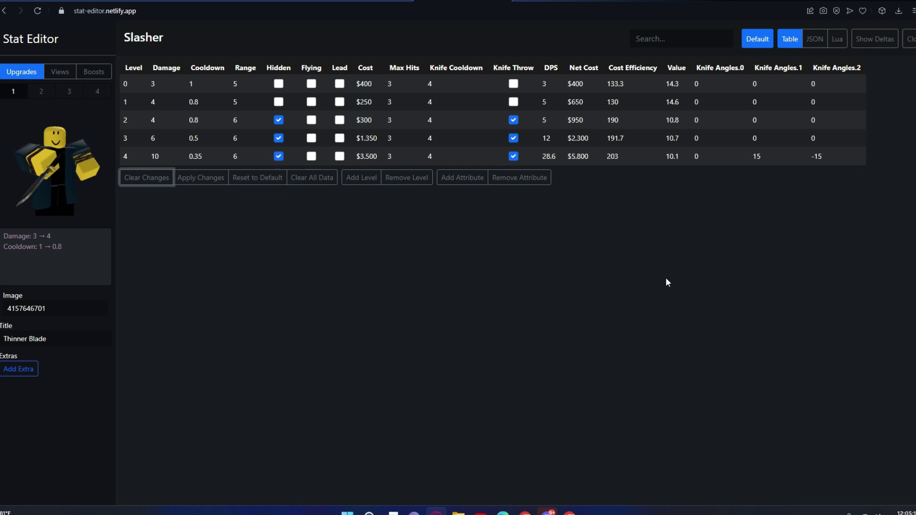
left_click(389, 181)
Restore the Slasher table to its default values
left_click(282, 161)
right_click(284, 162)
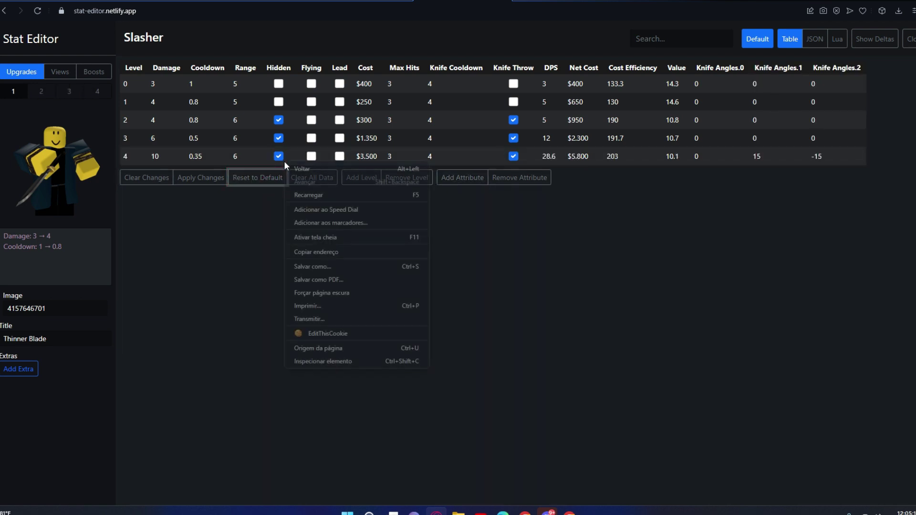
left_click(164, 365)
Start a new Slasher attribute, previewing the Number and Boolean types
left_click(466, 183)
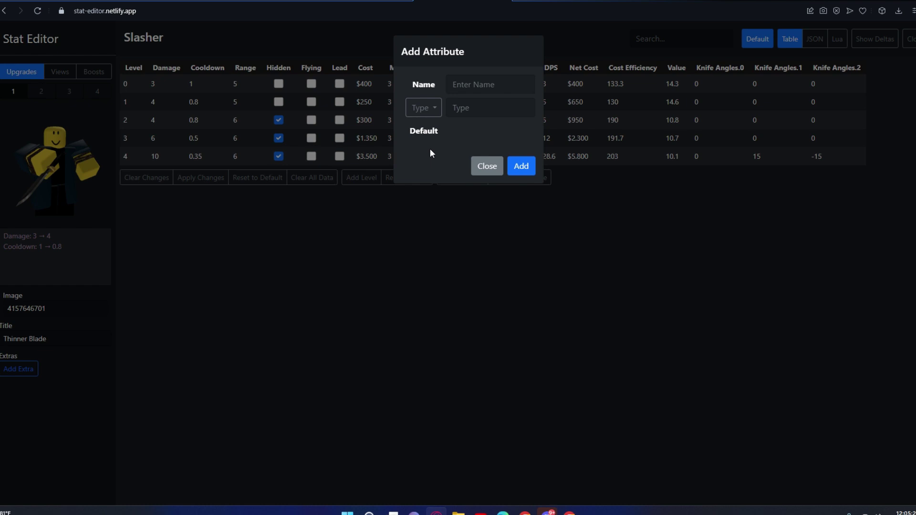
left_click(429, 106)
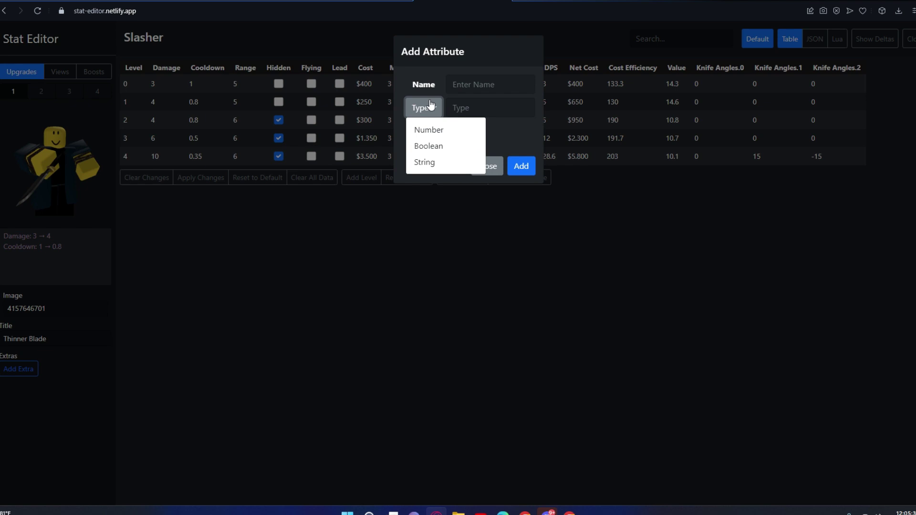
left_click(455, 130)
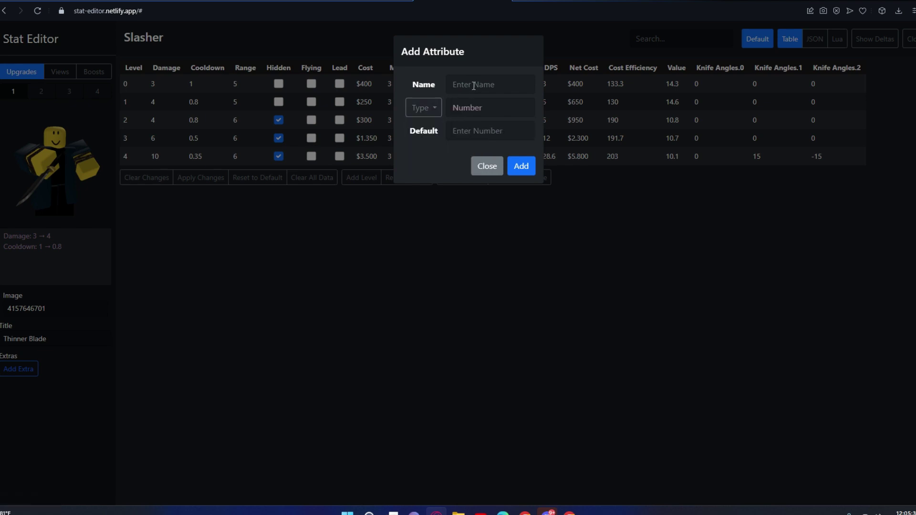
left_click(475, 84)
left_click(413, 172)
left_click(435, 111)
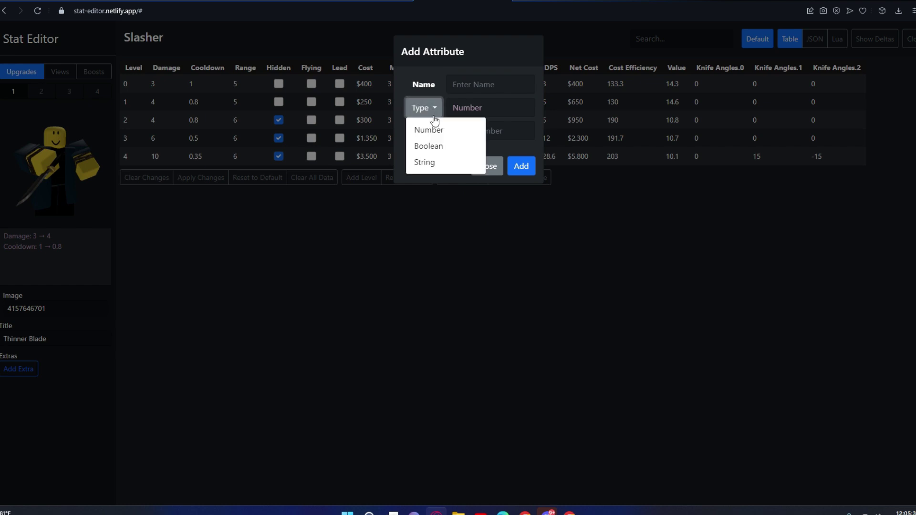
left_click(438, 147)
Toggle the Boolean default, try the String type, then return to Number
left_click(491, 131)
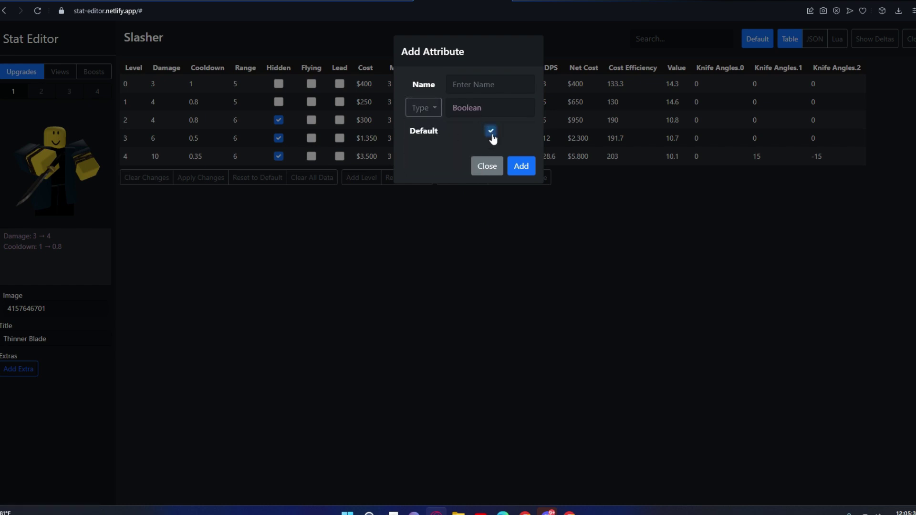
left_click(491, 131)
left_click(491, 131)
left_click(423, 108)
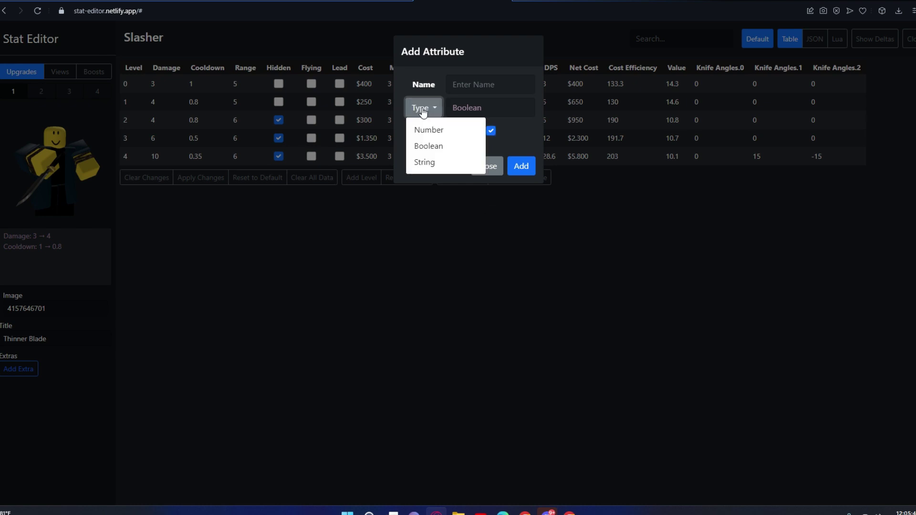
left_click(435, 162)
left_click(453, 138)
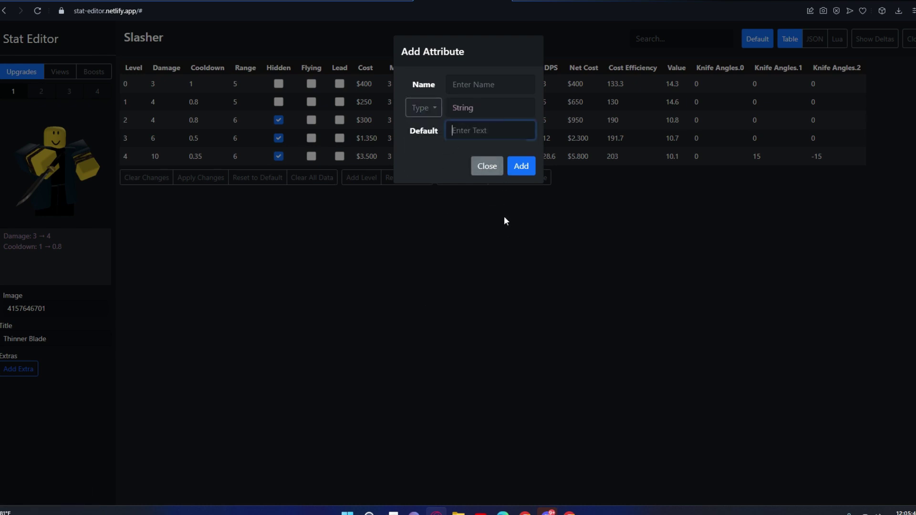
left_click(421, 108)
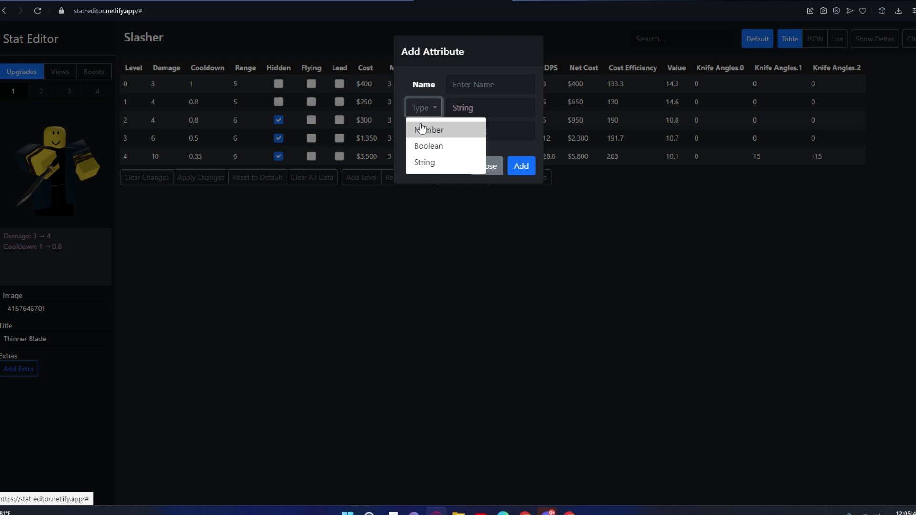
left_click(421, 127)
Add the Number attribute 'zombies killed' with default value 9
left_click(453, 85)
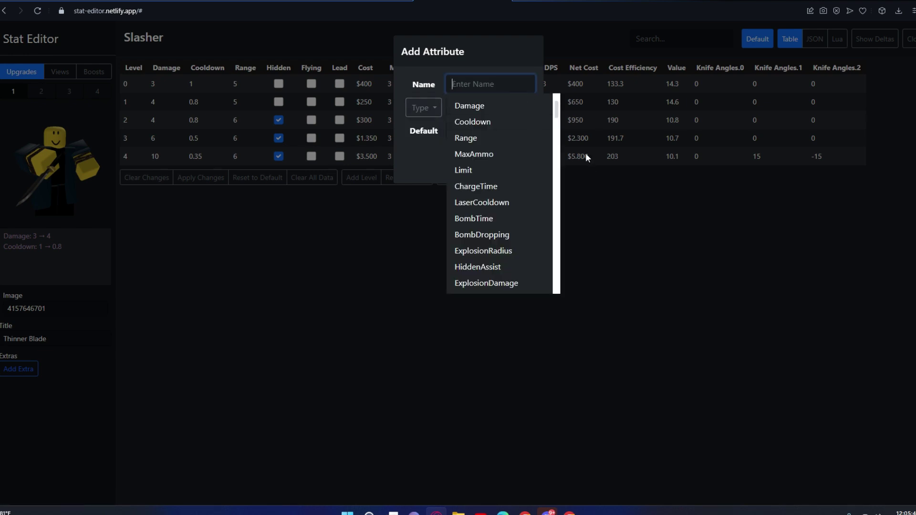
type("zombies killed")
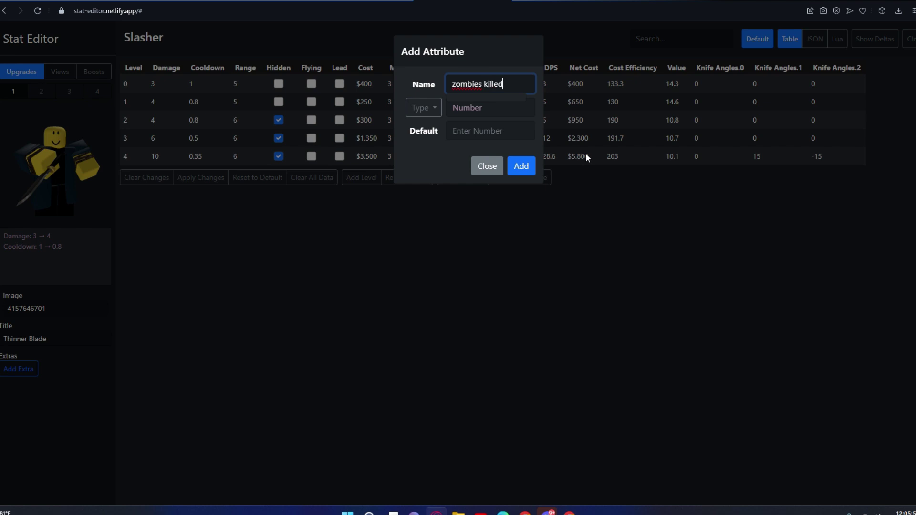
key("Tab")
key("Tab")
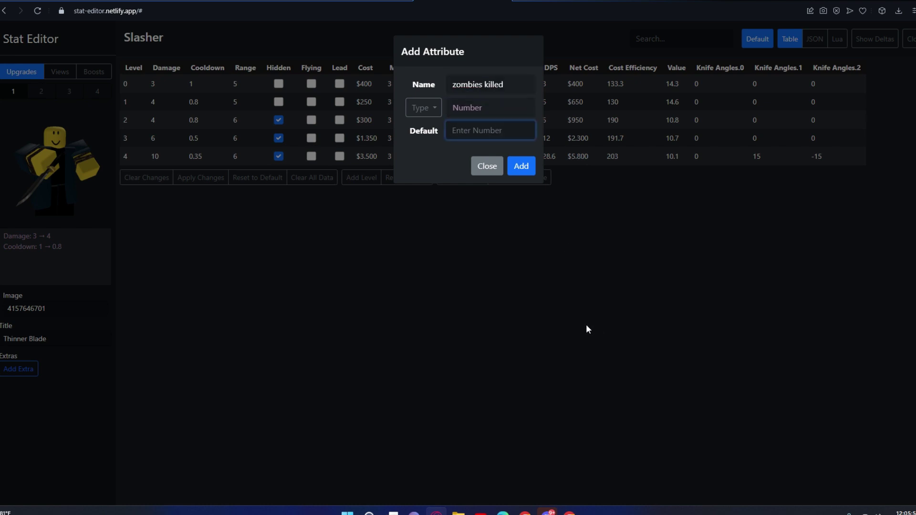
type("9")
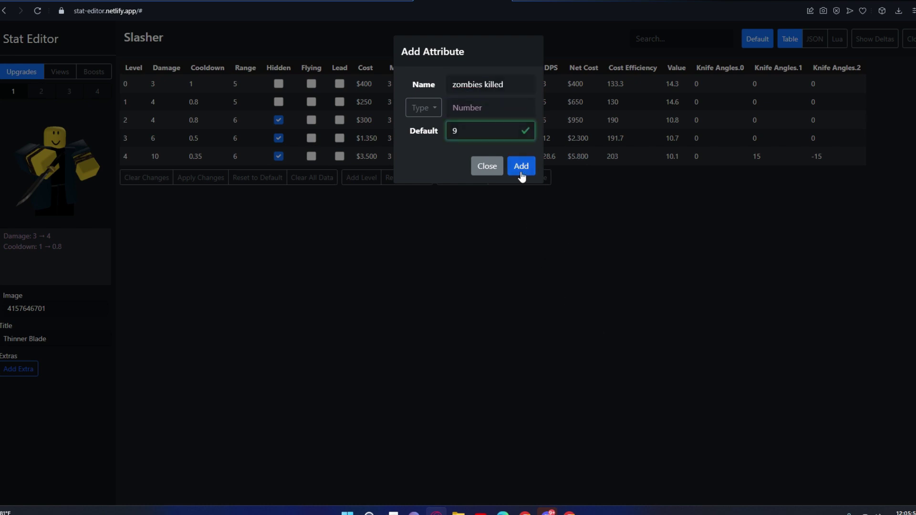
left_click(519, 169)
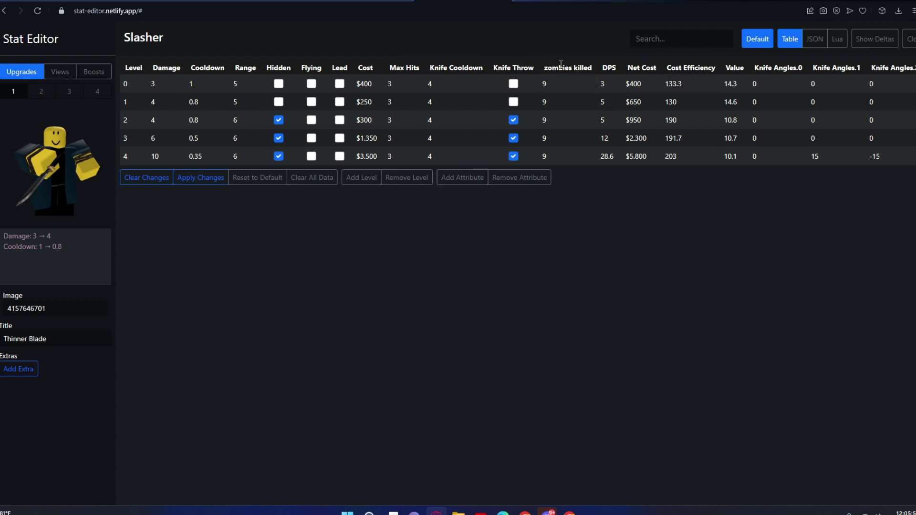
Inspect the zombies killed column, leaving level 0's value at 9
left_click_drag(547, 68, 593, 68)
left_click(569, 102)
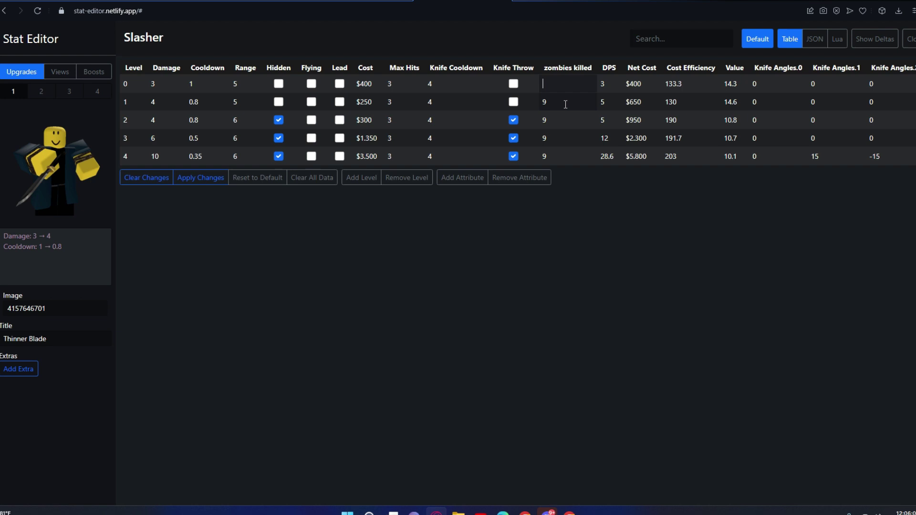
left_click(563, 138)
key("BackSpace")
left_click(566, 157)
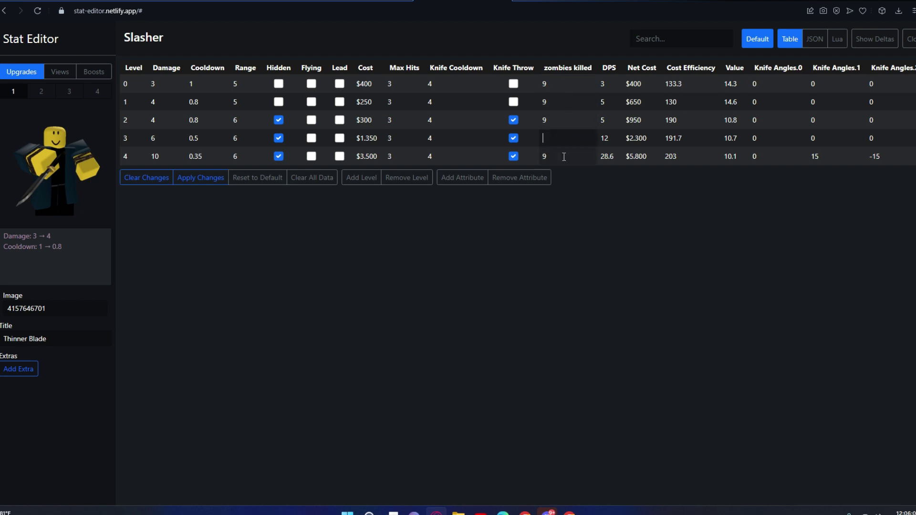
Switch to the Shotgunner tower and add a Units Per Level attribute
left_click(675, 44)
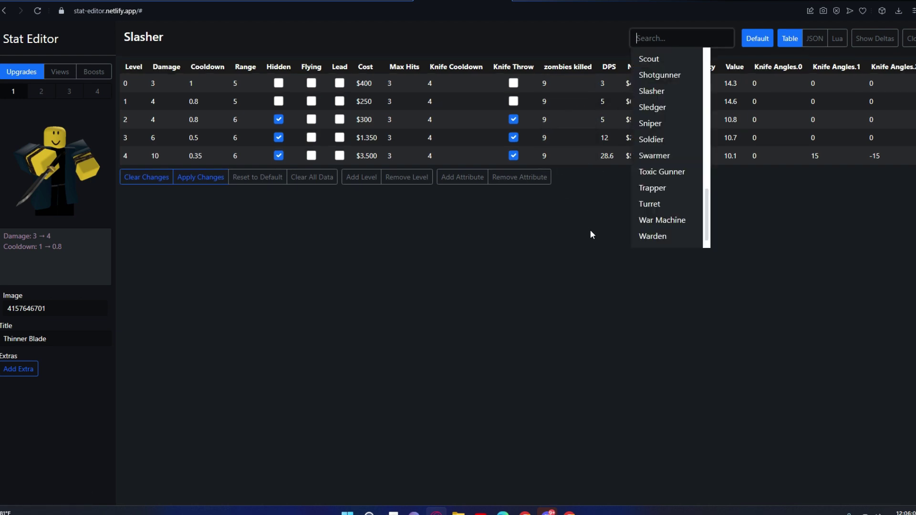
left_click(680, 77)
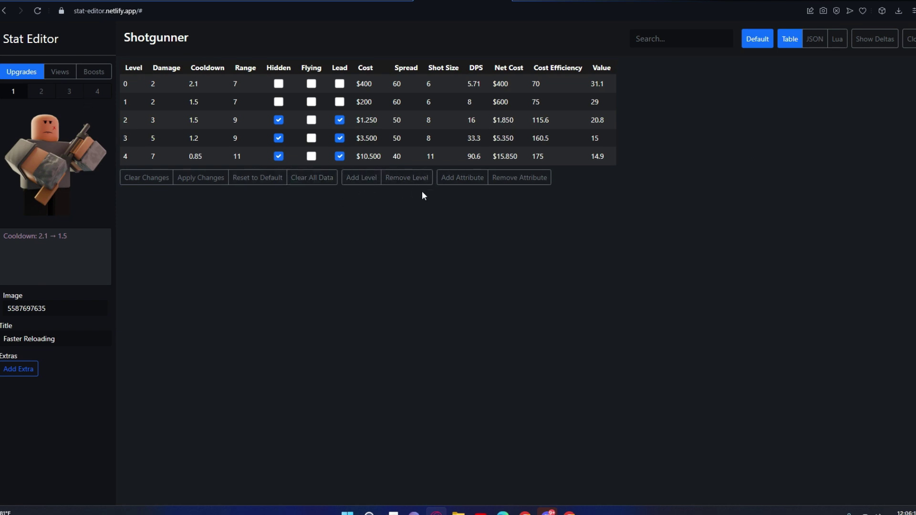
left_click(450, 183)
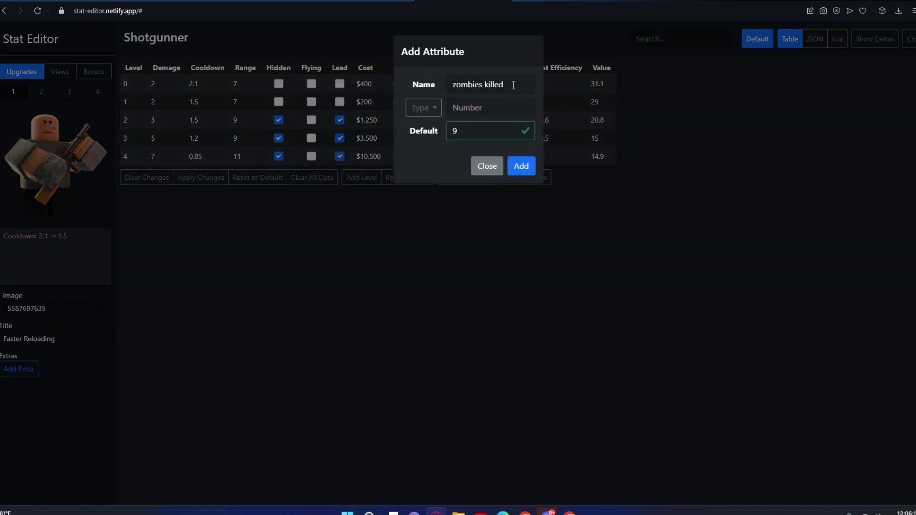
key("ctrl+a")
key("BackSpace")
type("Units")
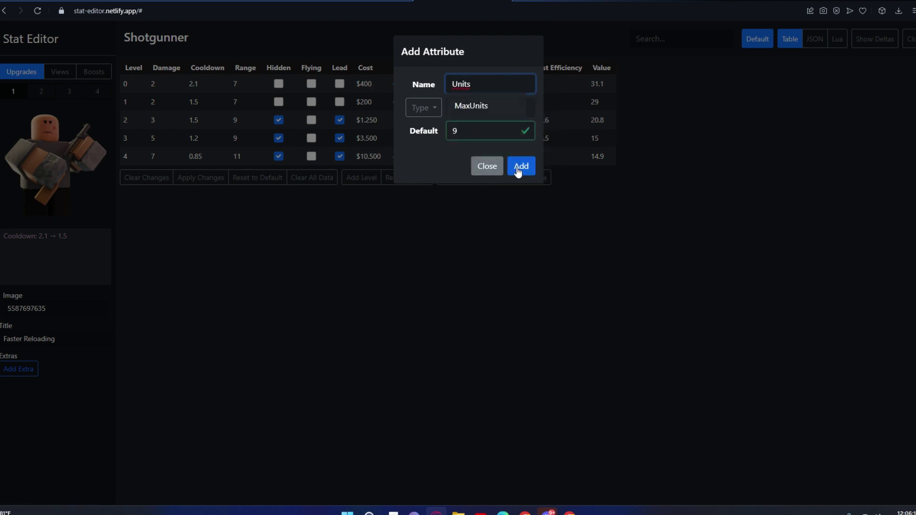
type("Pe")
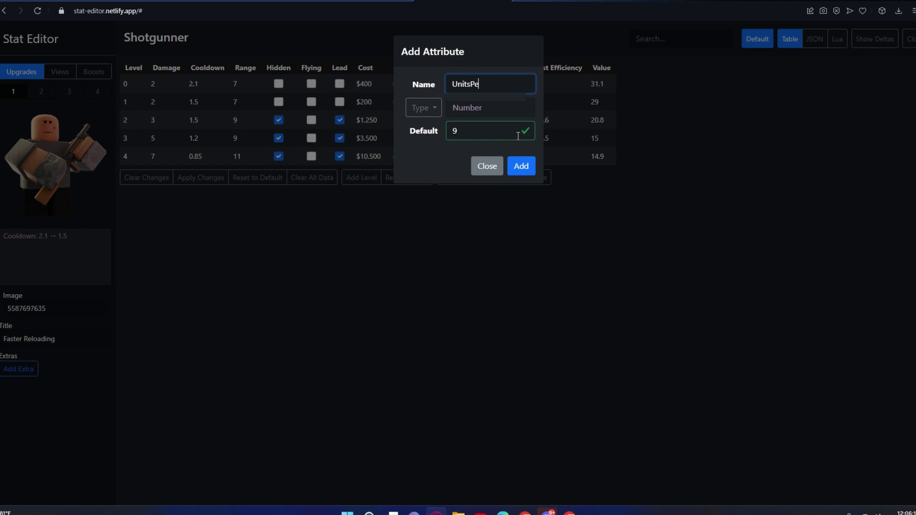
key("BackSpace")
key("BackSpace")
key("BackSpace")
left_click(522, 172)
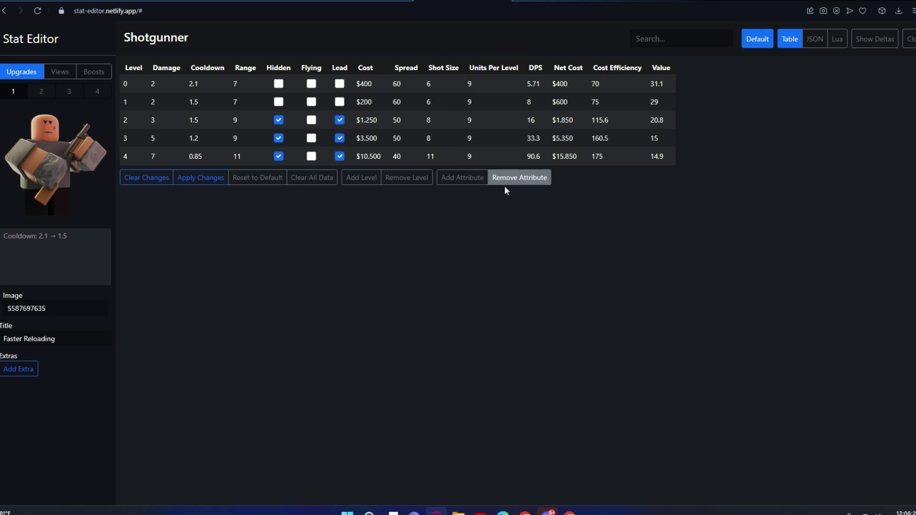
Add a UnitDamage attribute, then clear changes to discard the trial columns
left_click(505, 184)
left_click(365, 259)
left_click(461, 178)
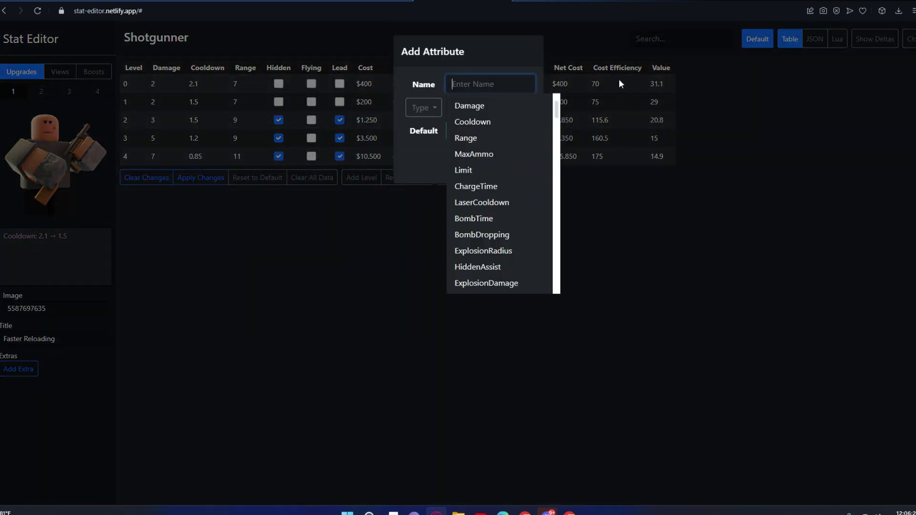
type("UnitDa")
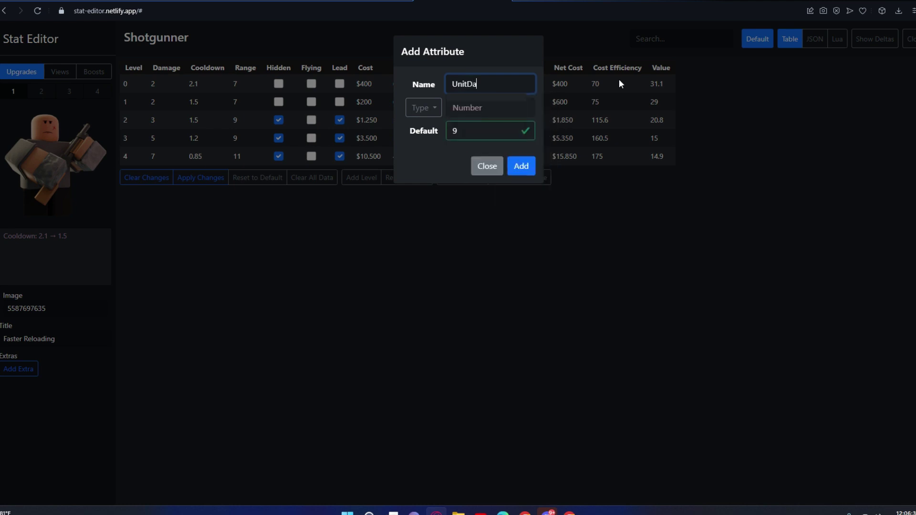
type("mage")
left_click(527, 166)
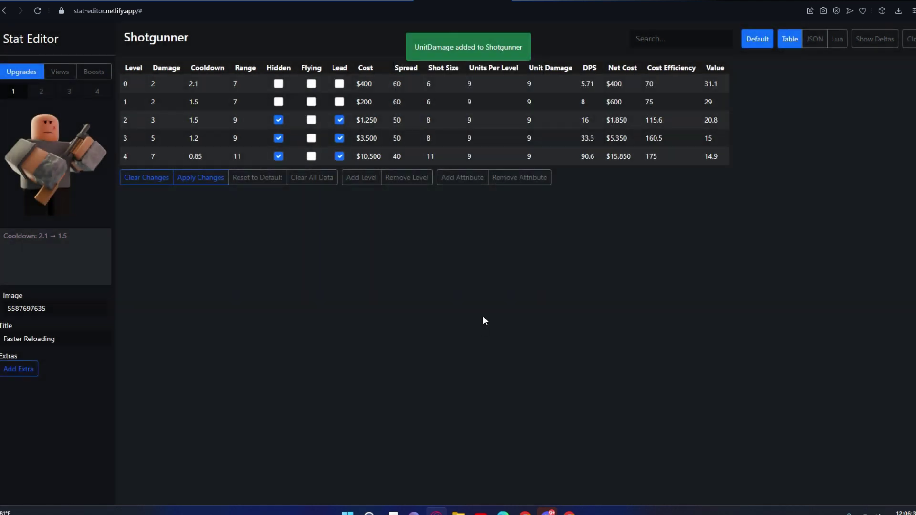
left_click(146, 177)
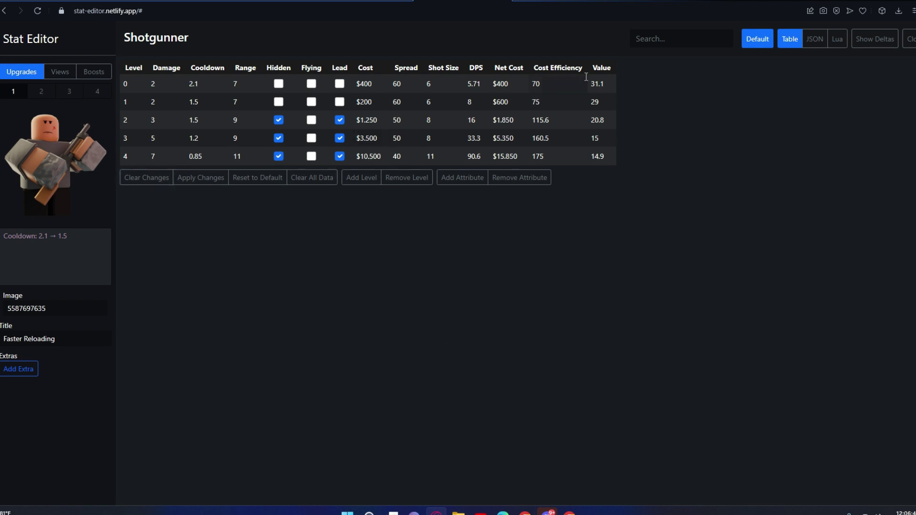
Pick Toxic Gunner from the tower search list
left_click(630, 42)
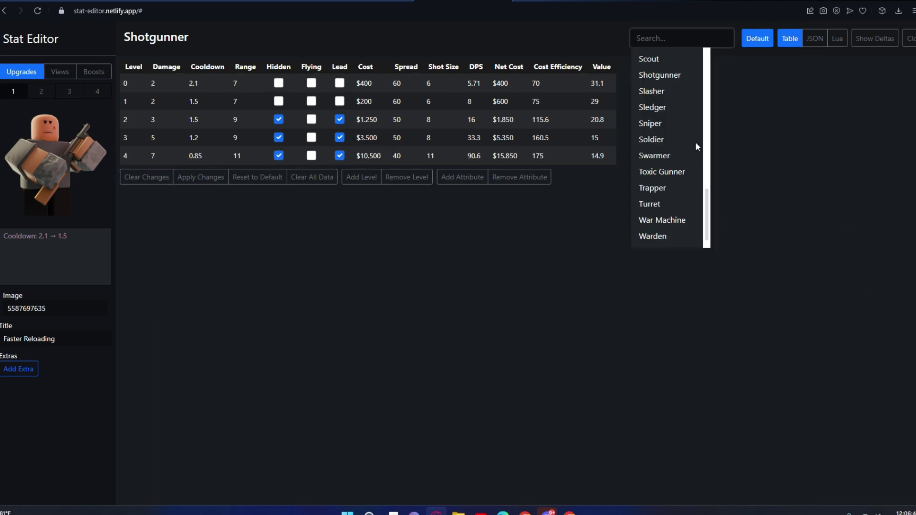
left_click(666, 180)
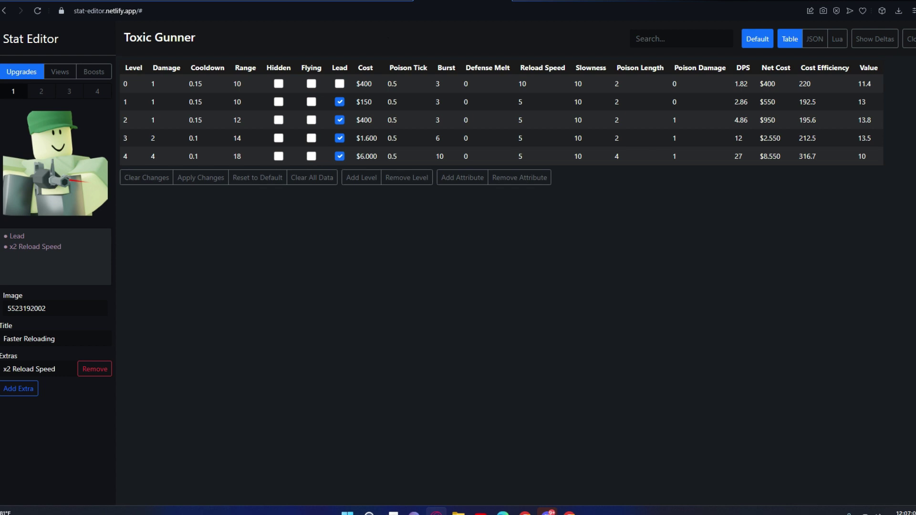
left_click(815, 39)
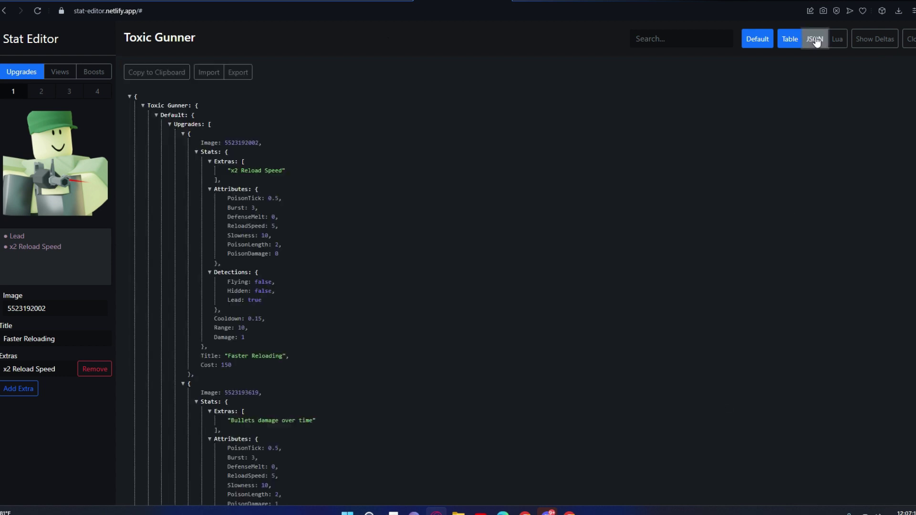
scroll(347, 284, "down", 6)
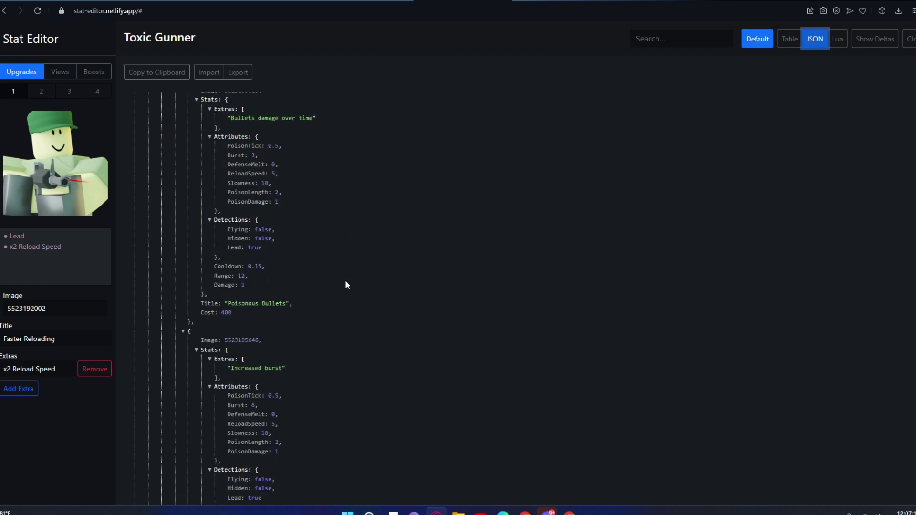
scroll(303, 250, "up", 6)
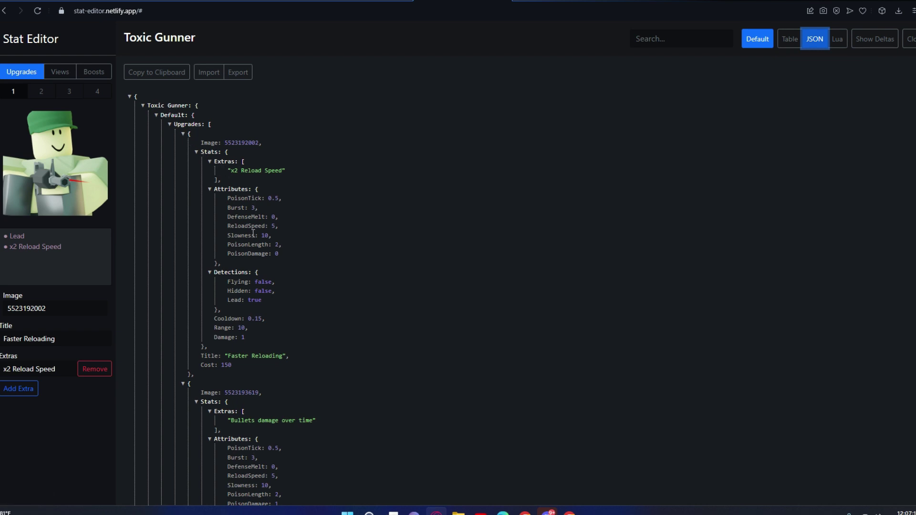
scroll(254, 240, "down", 10)
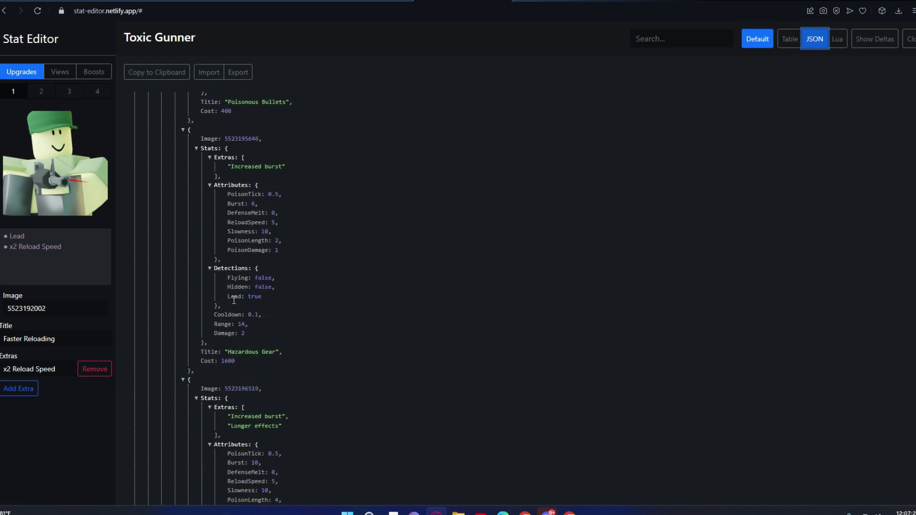
scroll(351, 285, "down", 6)
scroll(351, 285, "down", 2)
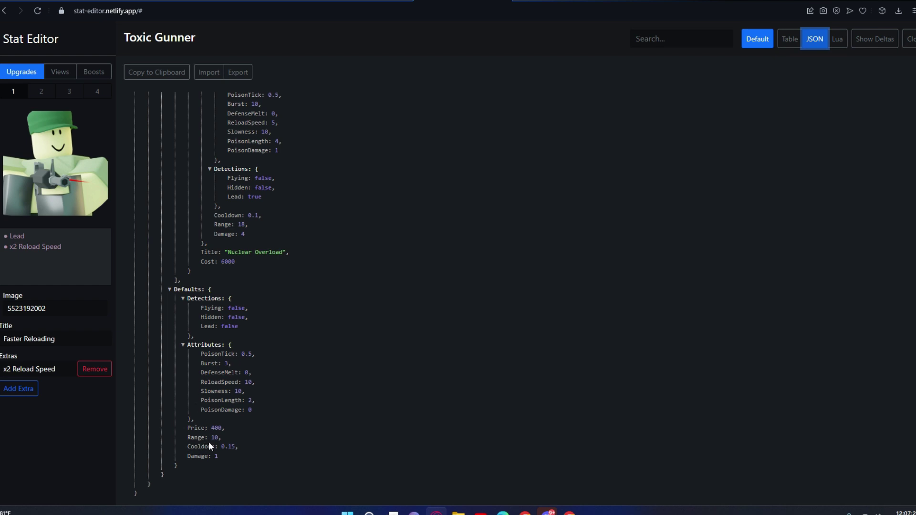
scroll(260, 399, "up", 8)
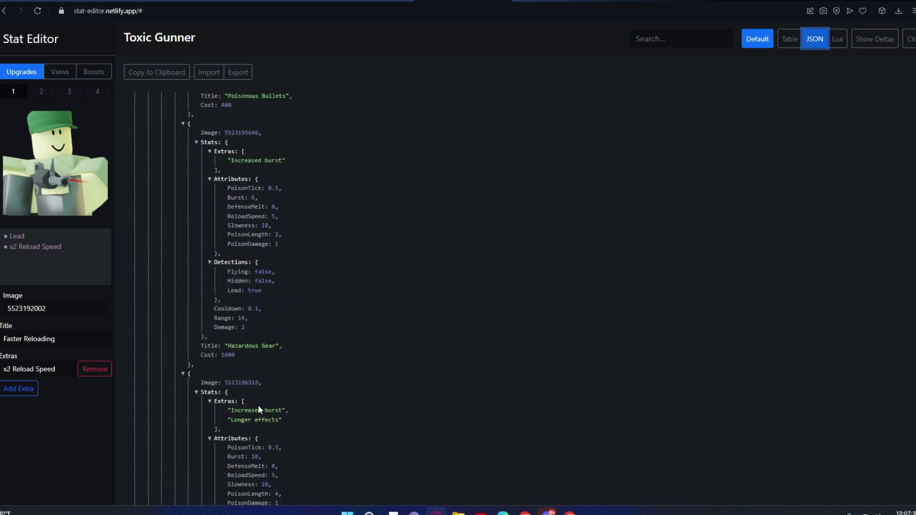
scroll(266, 420, "up", 6)
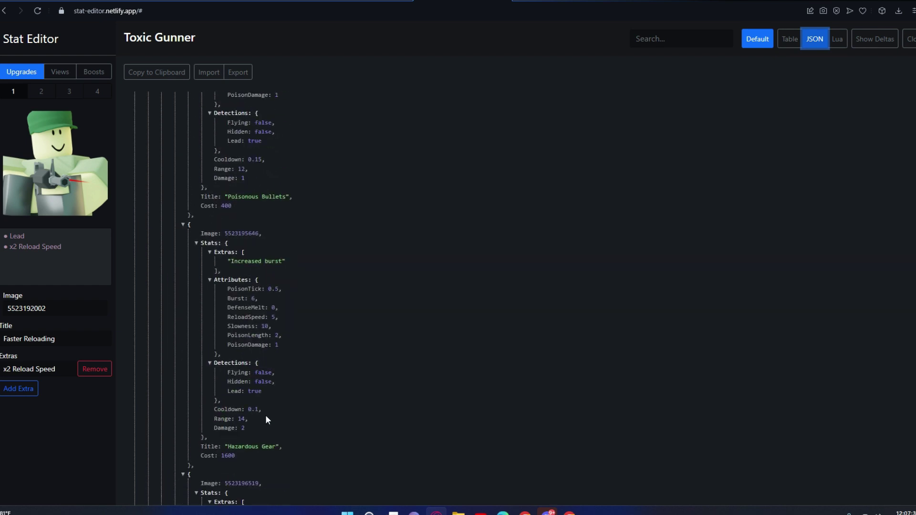
scroll(265, 415, "up", 12)
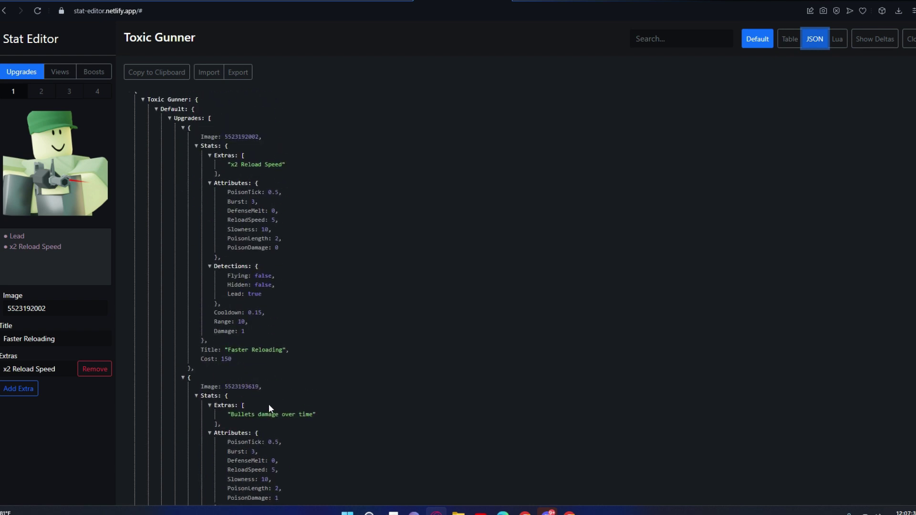
double_click(264, 350)
right_click(281, 350)
left_click(477, 307)
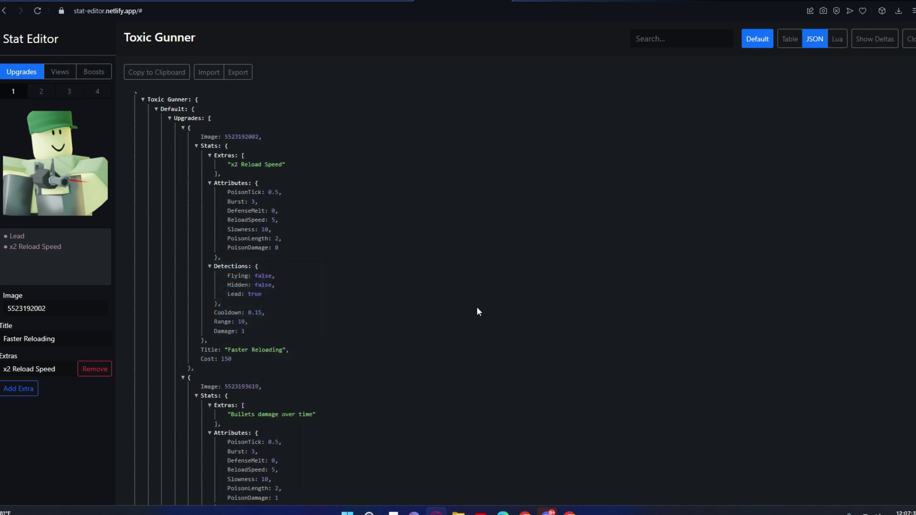
scroll(287, 256, "down", 20)
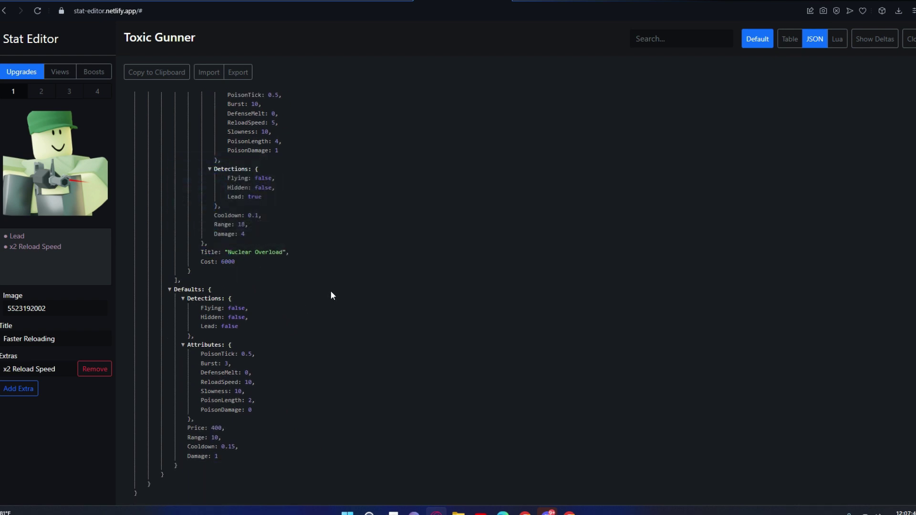
scroll(330, 291, "up", 3)
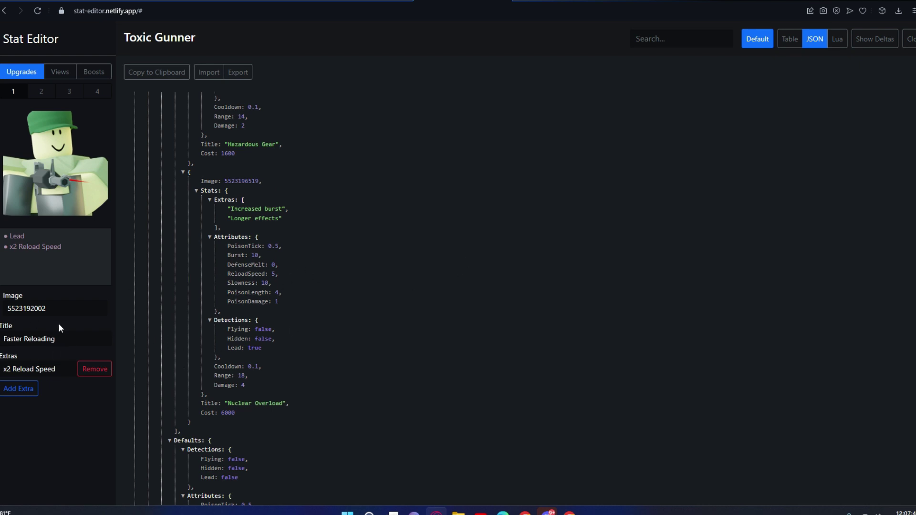
left_click_drag(69, 306, 6, 307)
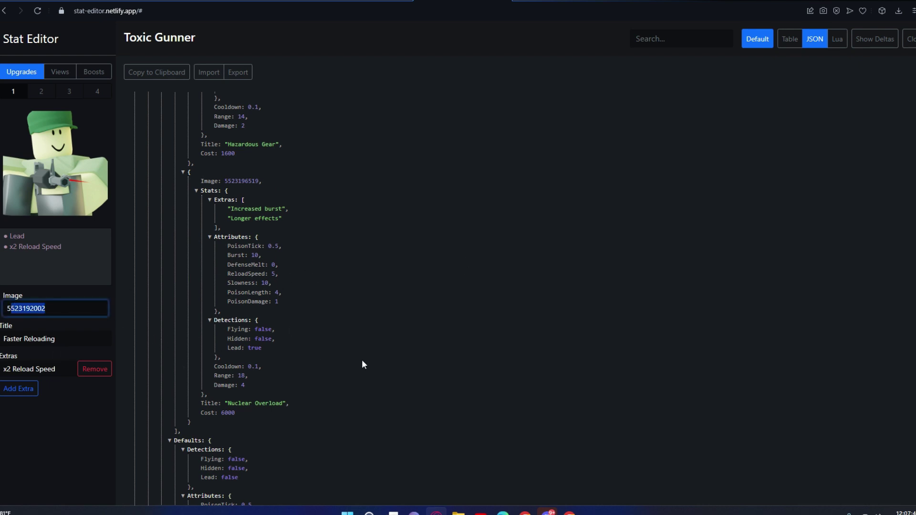
left_click(361, 359)
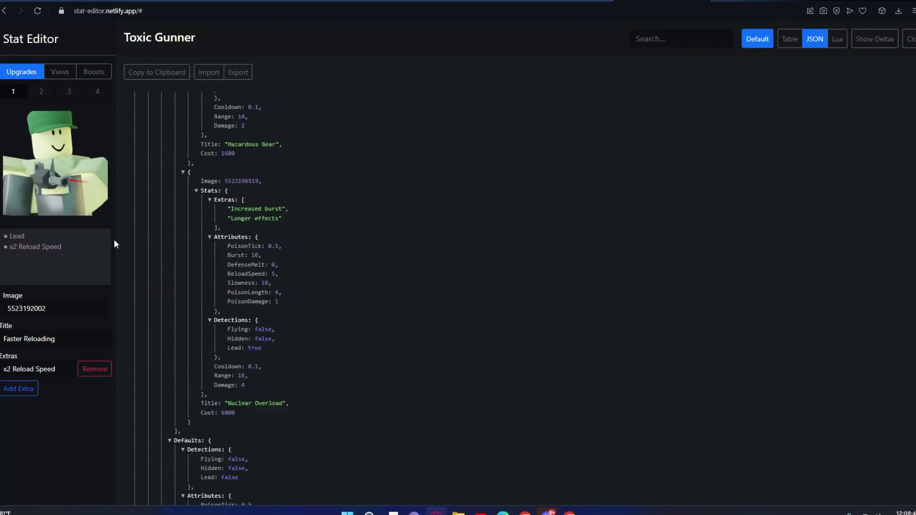
left_click(61, 307)
type("a")
key("ctrl+a")
key("ctrl+v")
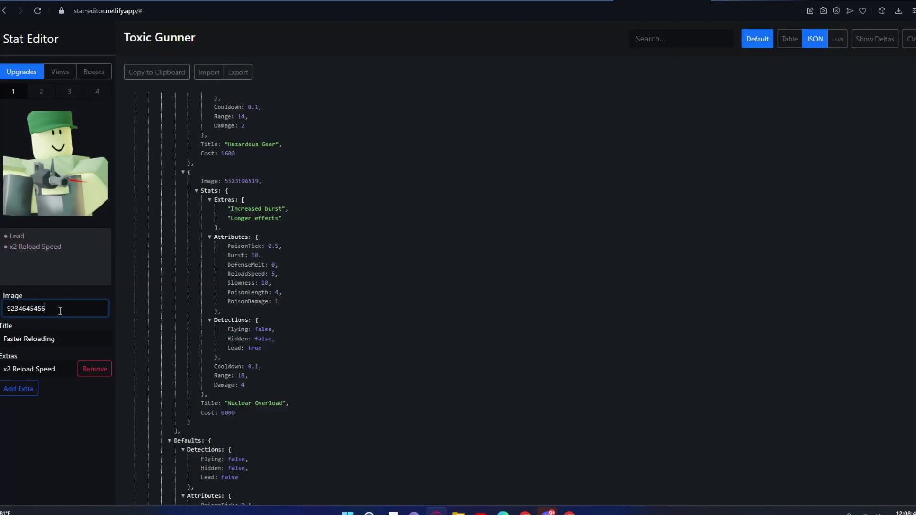
left_click(81, 225)
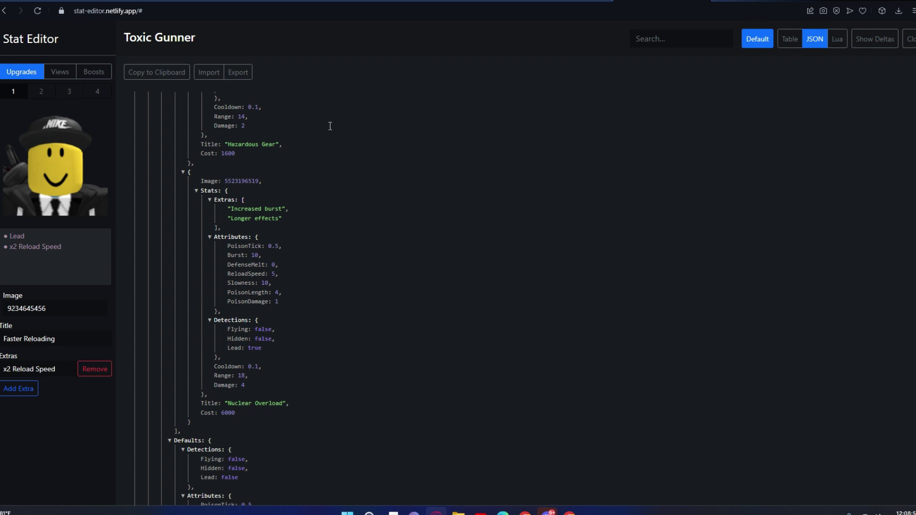
Cycle through the Table, JSON and Lua views, ending on Table
left_click(792, 41)
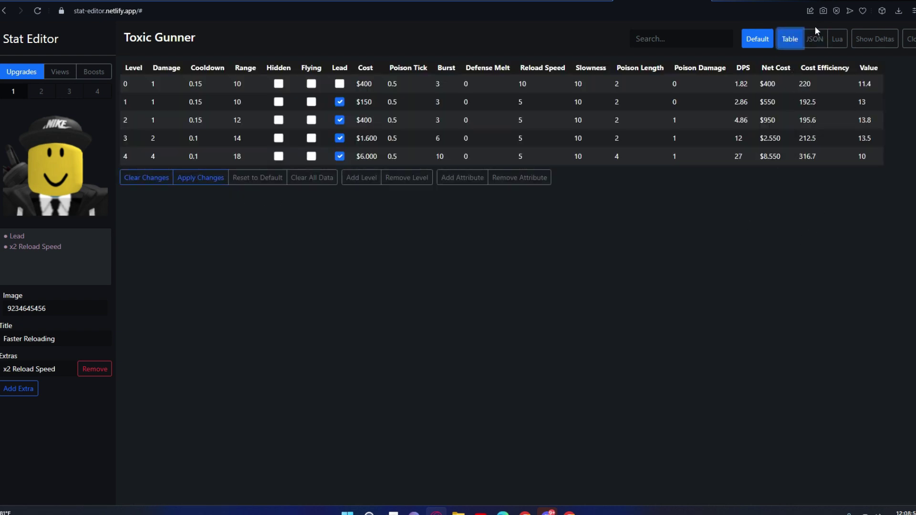
left_click(816, 40)
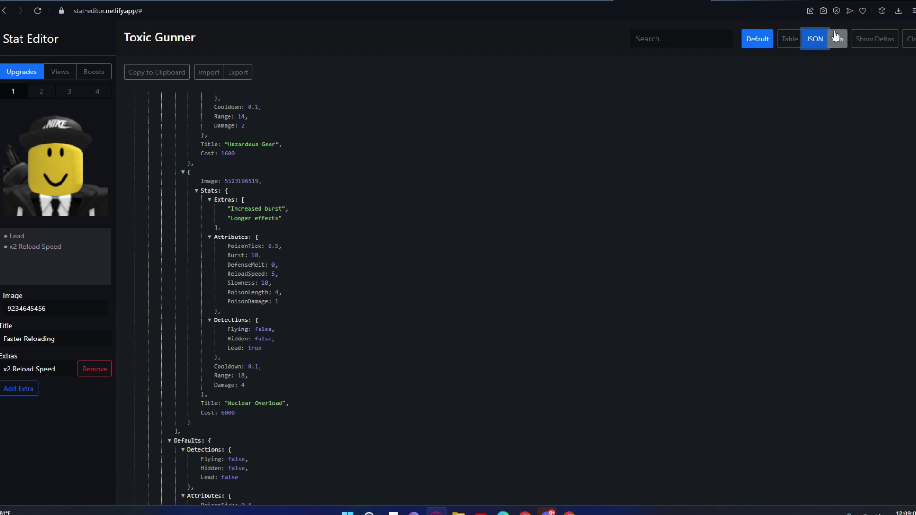
left_click(835, 39)
left_click(815, 39)
left_click(840, 39)
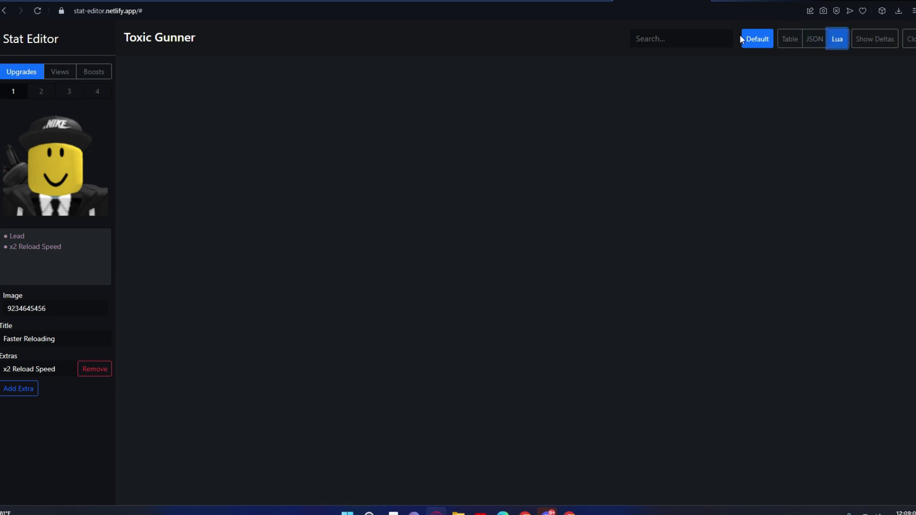
left_click(790, 39)
left_click(814, 38)
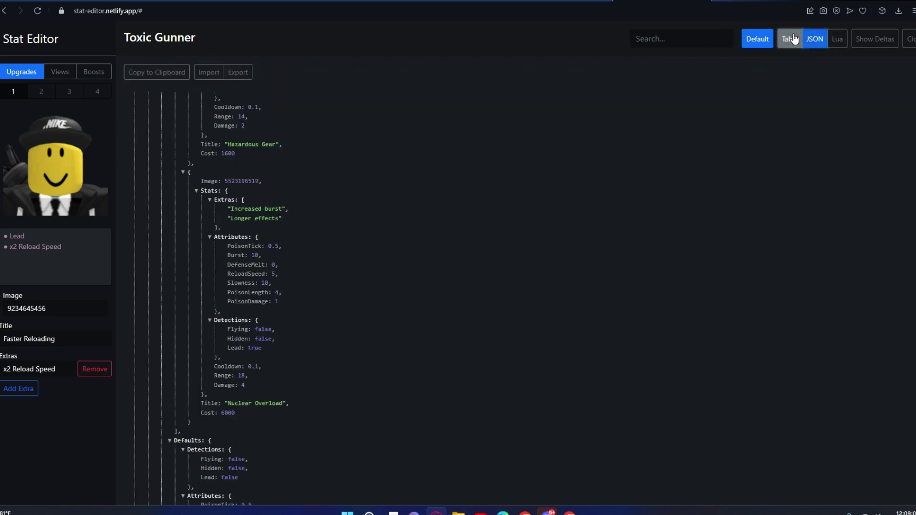
left_click(793, 39)
left_click(814, 38)
left_click(790, 38)
left_click(818, 42)
left_click(790, 41)
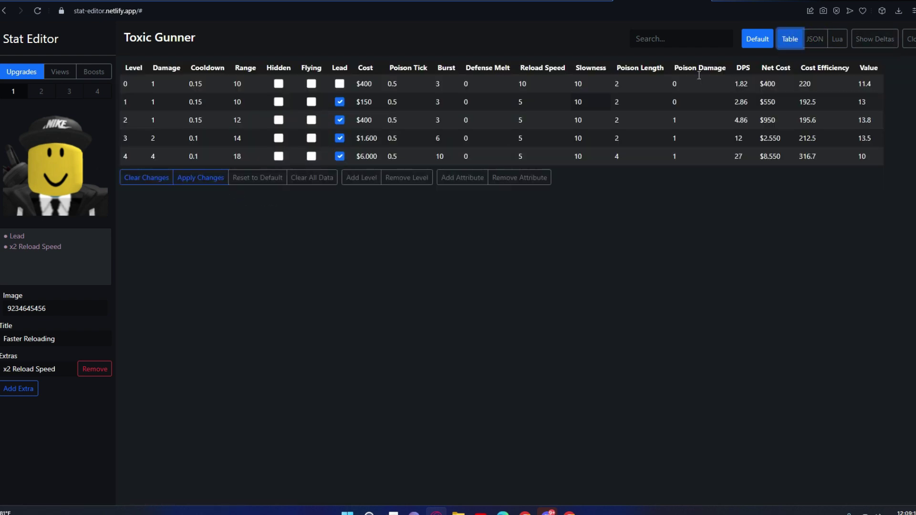
Enable Show Deltas, clear changes, and set level 4 Damage 9 and Cooldown 0.005
left_click(893, 40)
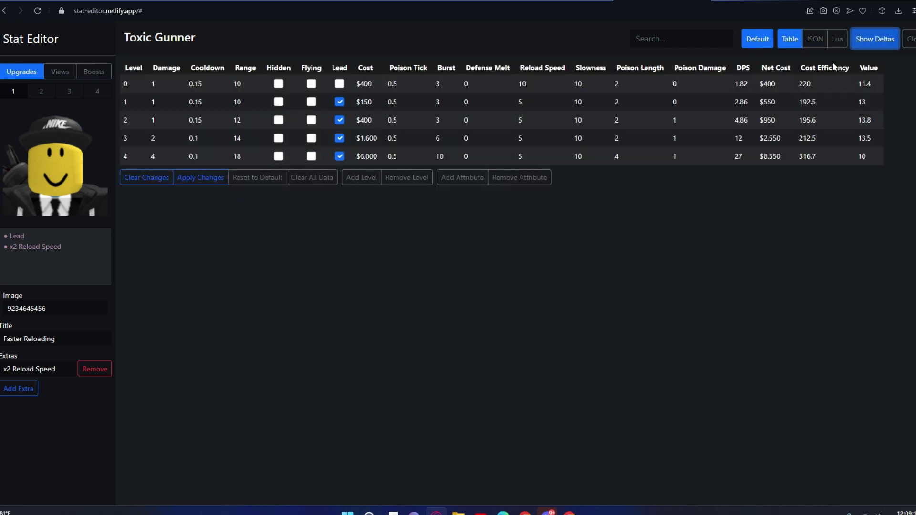
left_click(148, 178)
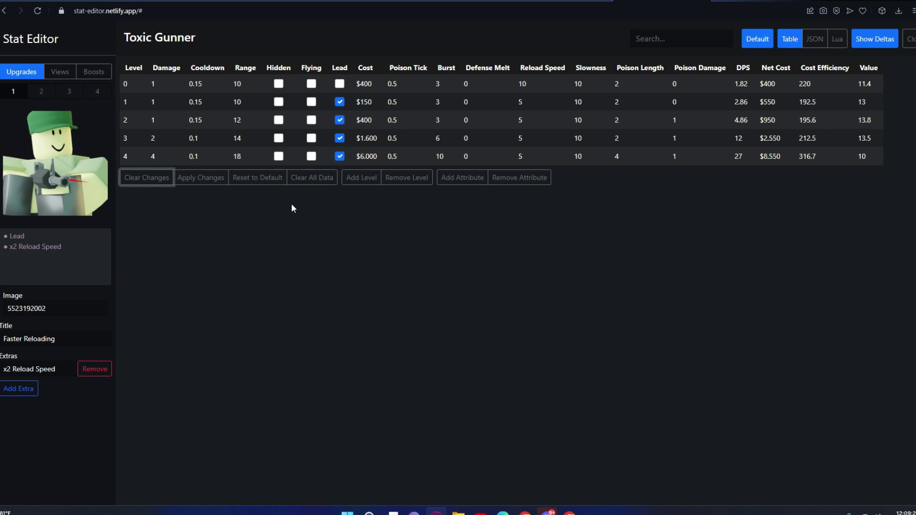
left_click(170, 152)
key("BackSpace")
type("9 (+5")
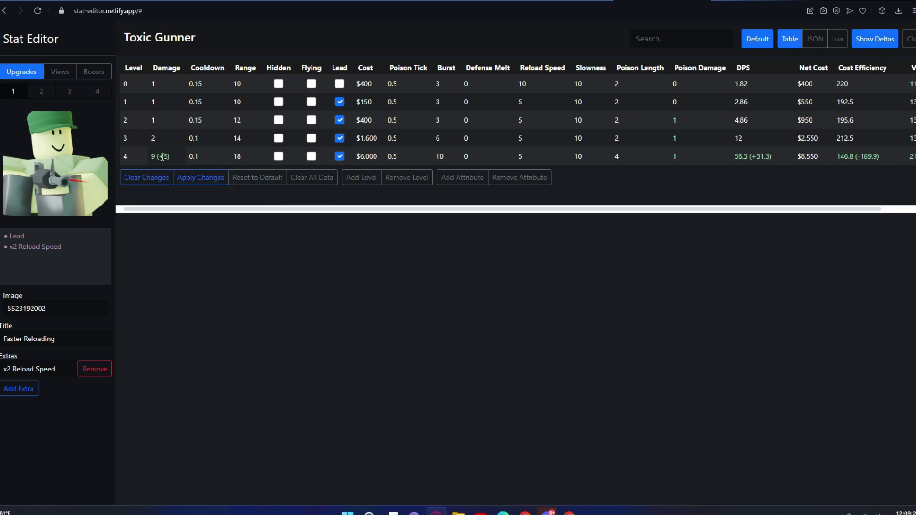
key("Tab")
key("BackSpace")
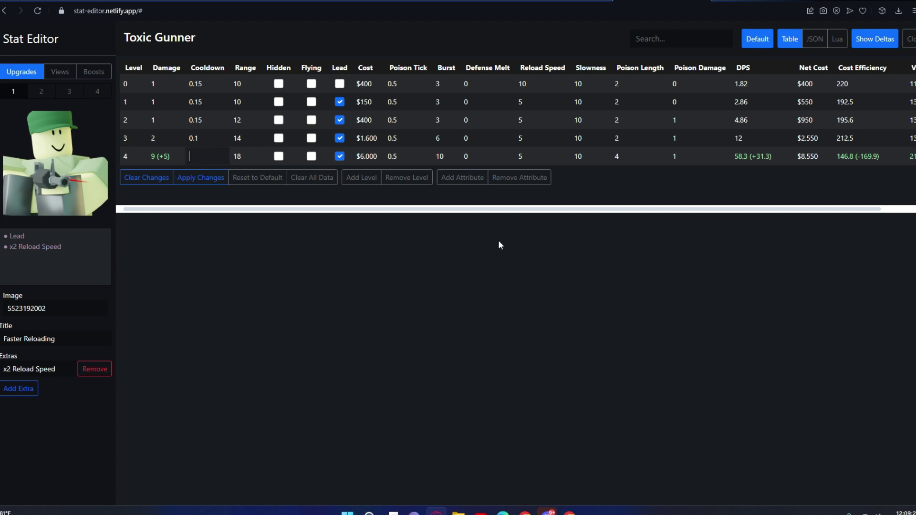
type("0.005")
key("Return")
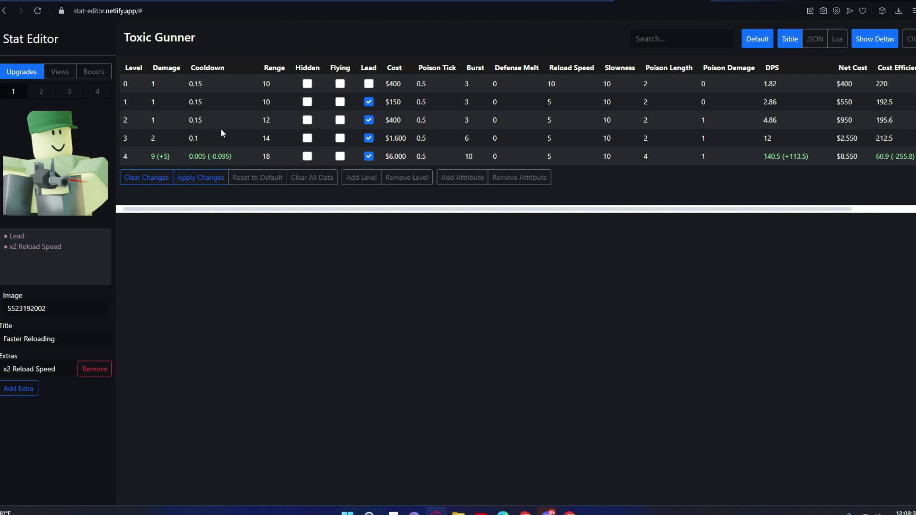
Set level 4 Cost to 7000 and level 3 Cost to 1500
left_click(406, 151)
key("BackSpace")
type("7000")
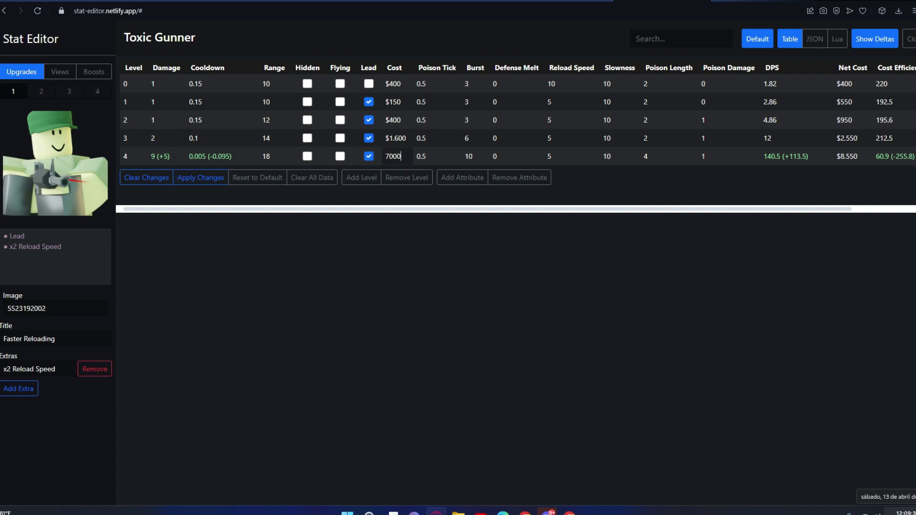
key("Return")
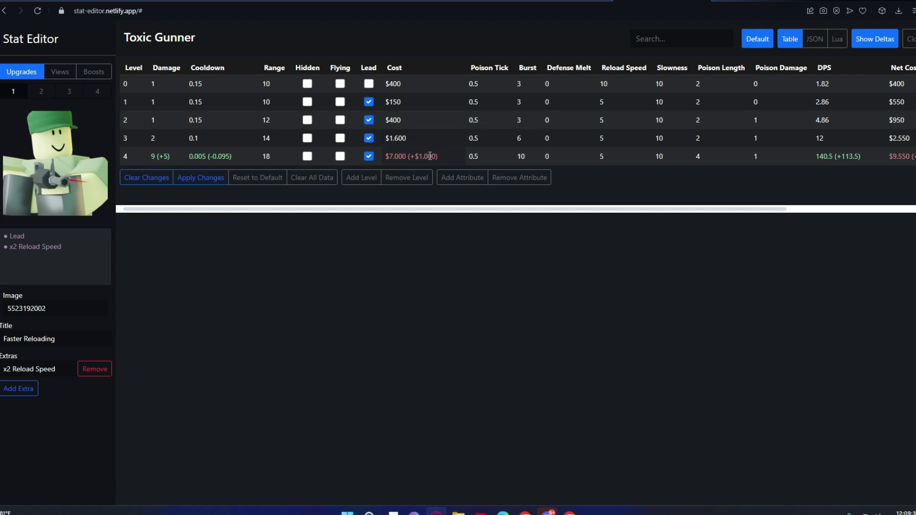
left_click(424, 138)
key("BackSpace")
type("1500")
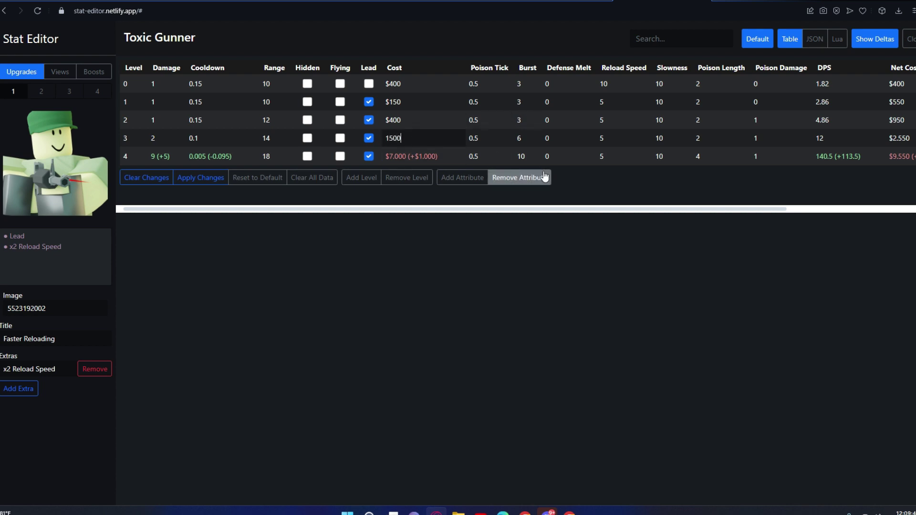
key("Return")
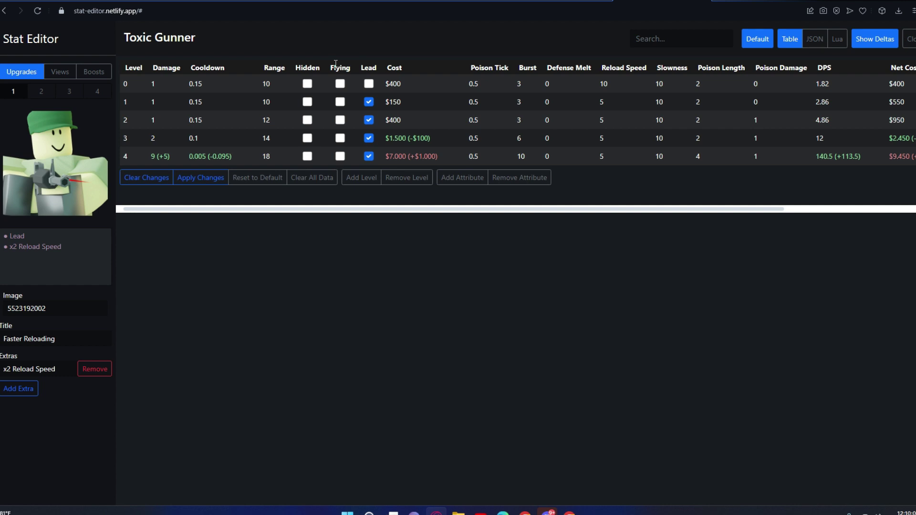
Step through the level 2, 3 and 4 upgrade tabs in the Upgrades panel
left_click(50, 89)
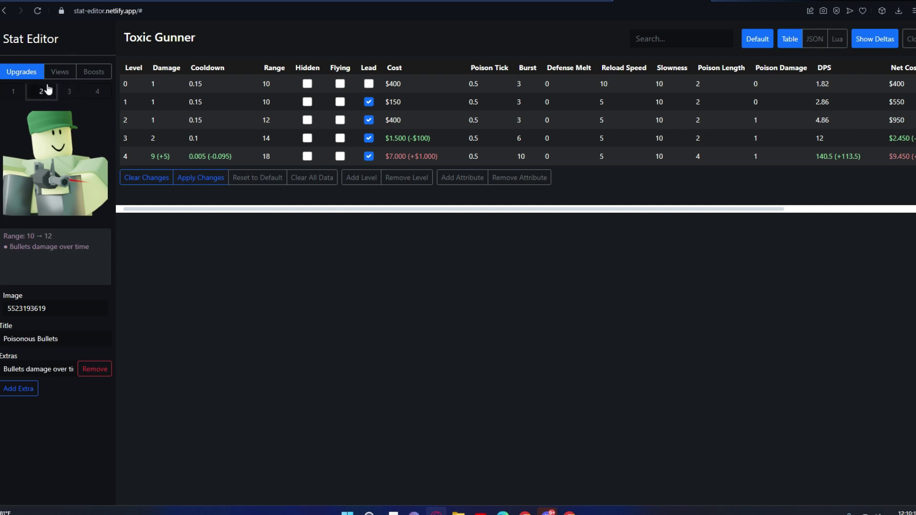
left_click(67, 91)
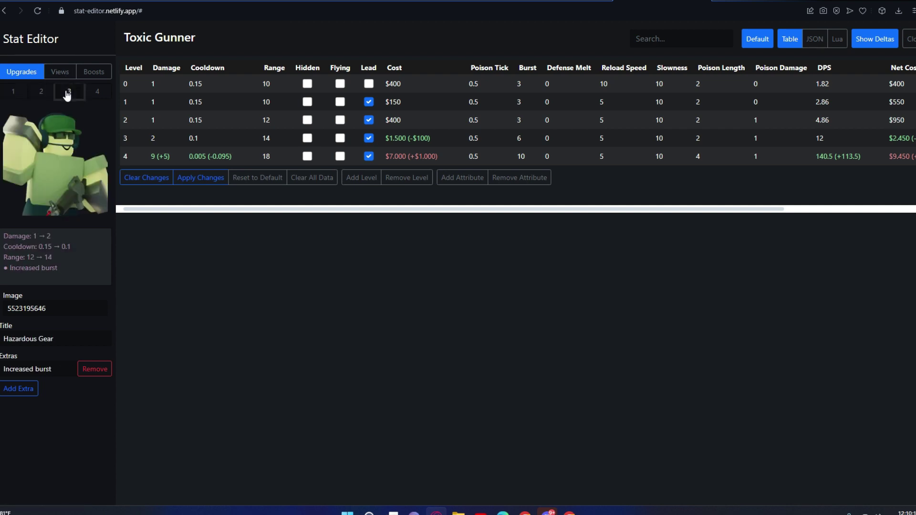
left_click(87, 91)
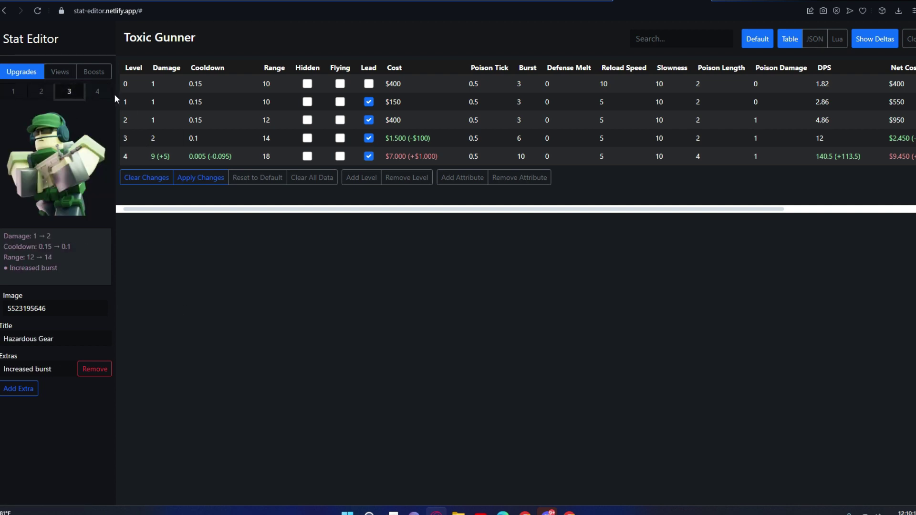